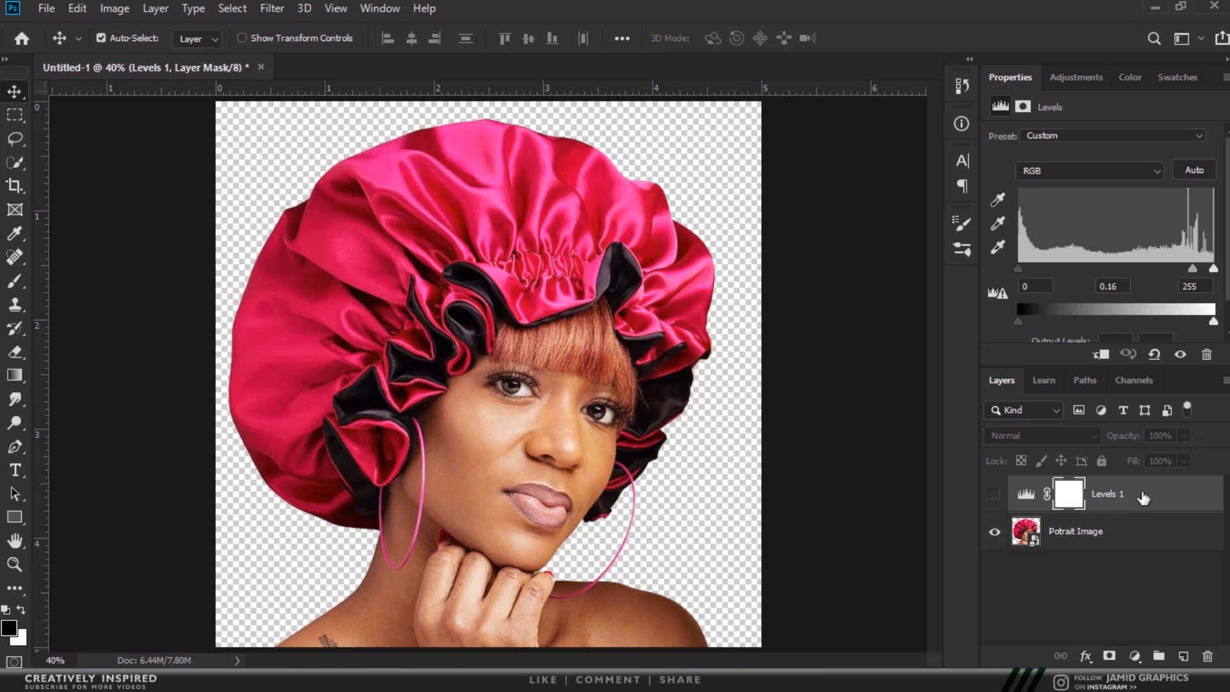
# Show the Levels 1 adjustment layer and cycle its blend mode forward through the modes to Overlay.
pyautogui.click(993, 496)
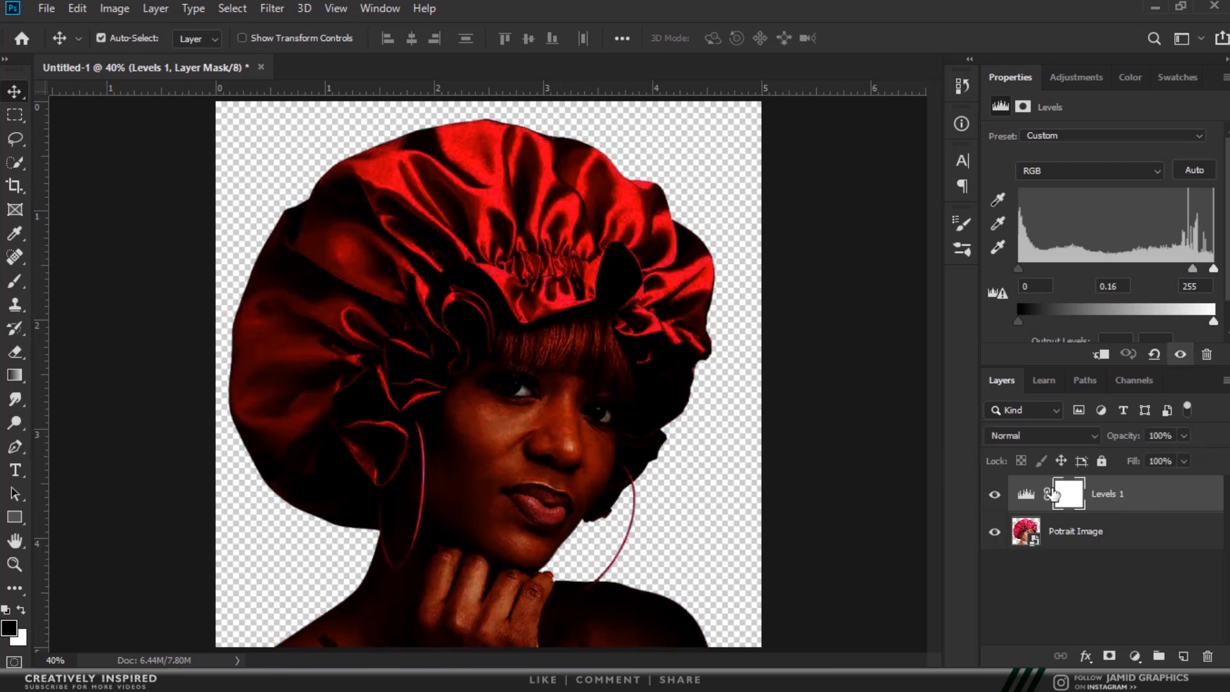
pyautogui.click(1048, 433)
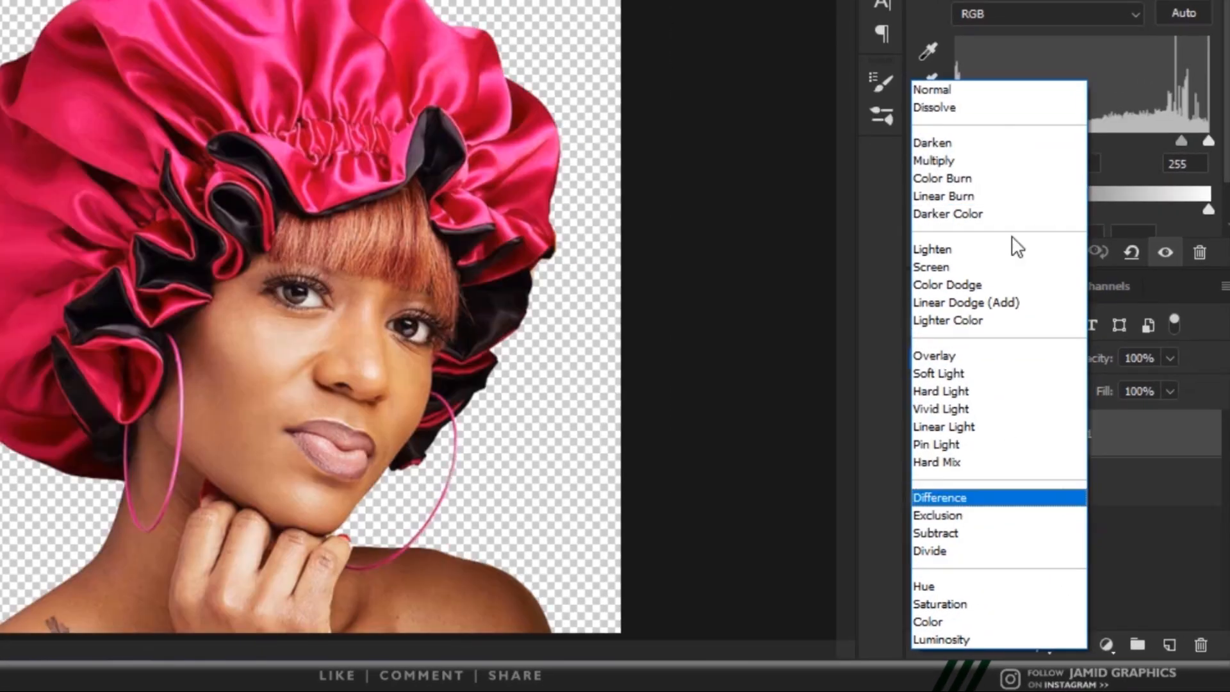
pyautogui.press('Escape')
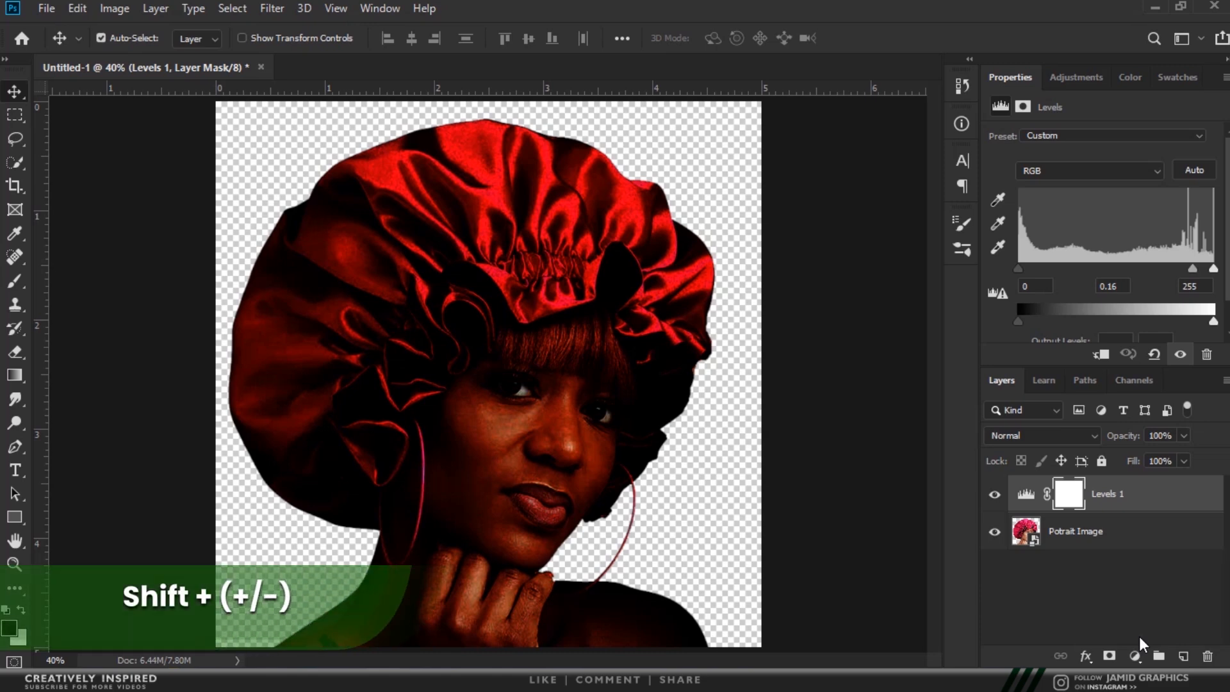
pyautogui.hotkey('shift', '+')
pyautogui.hotkey('shift', '+')
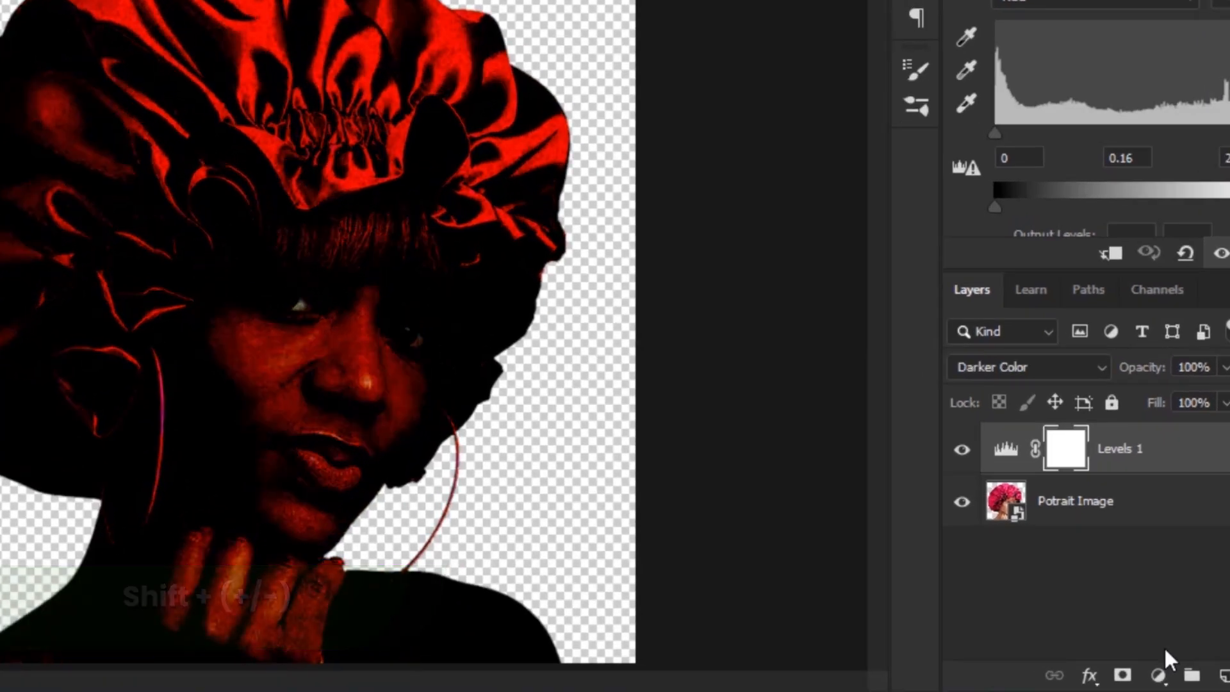
pyautogui.hotkey('shift', '+')
pyautogui.hotkey('shift', '+')
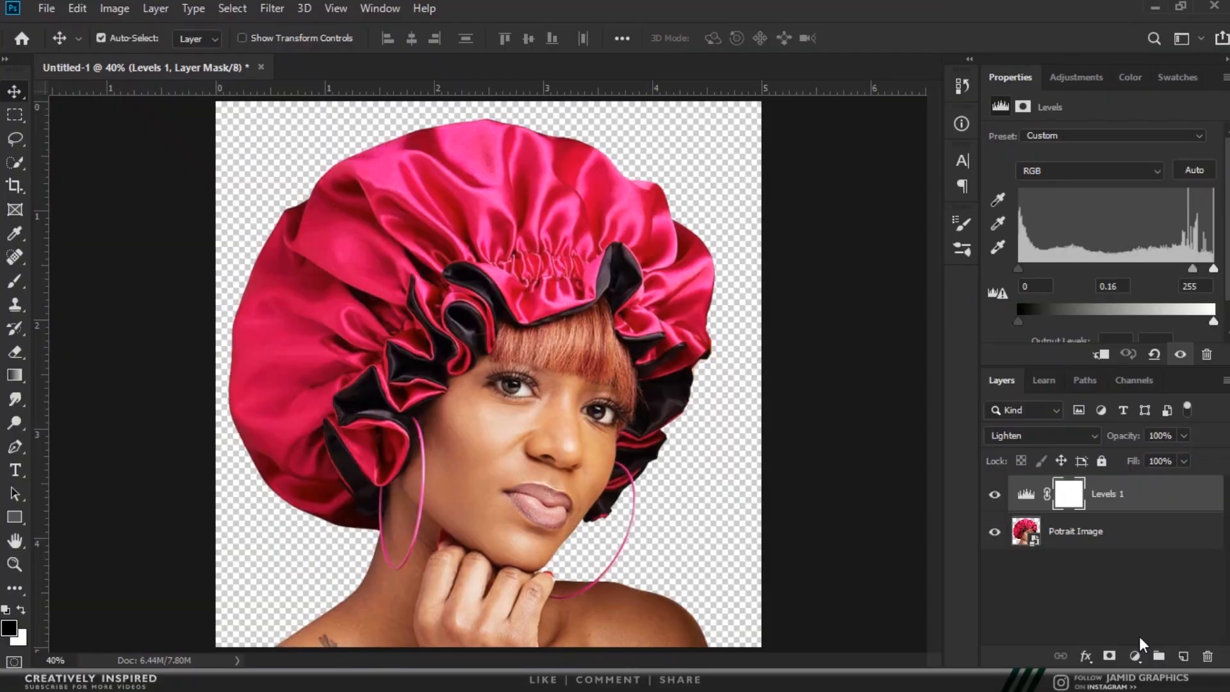
pyautogui.hotkey('shift', '+')
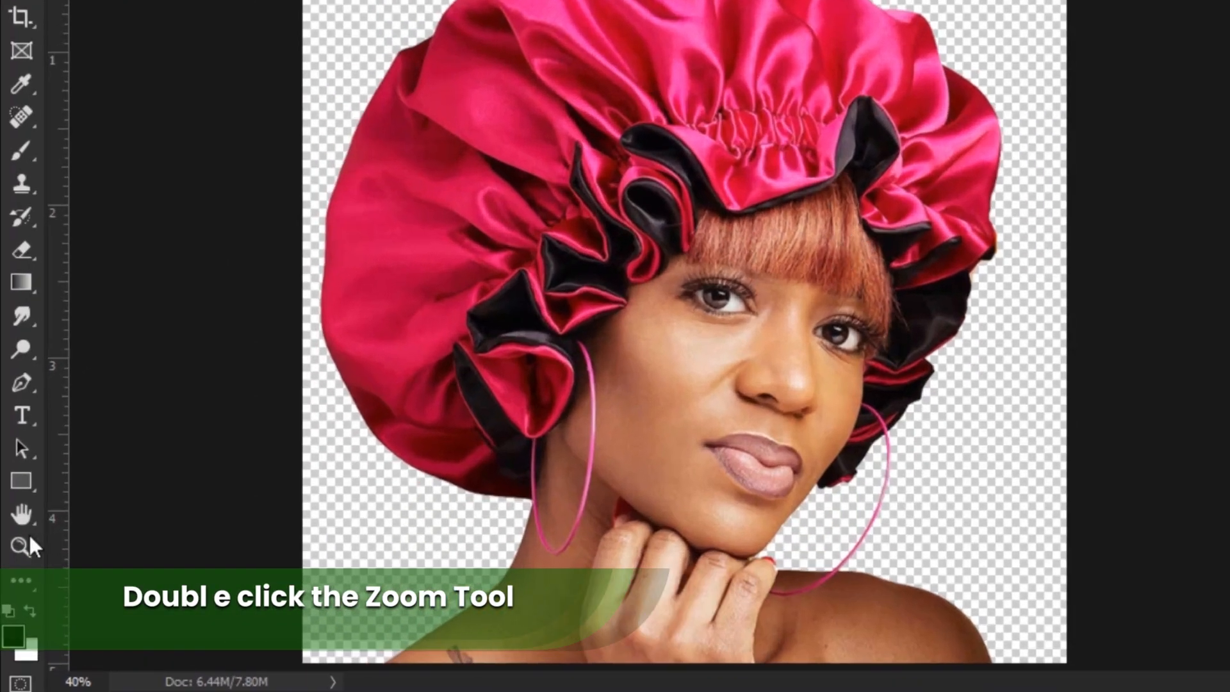
# View the portrait at 100% zoom and look over the face and bonnet.
pyautogui.doubleClick(24, 541)
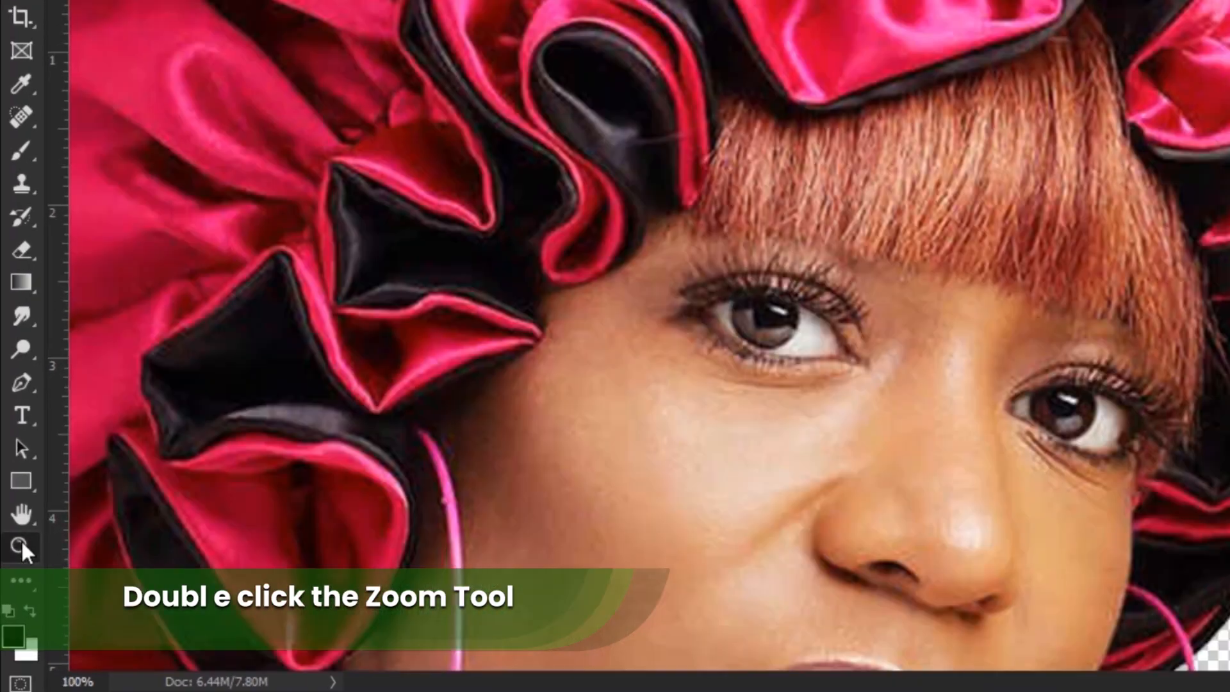
pyautogui.moveTo(521, 248); pyautogui.dragTo(483, 447)
pyautogui.moveTo(581, 461); pyautogui.dragTo(439, 299)
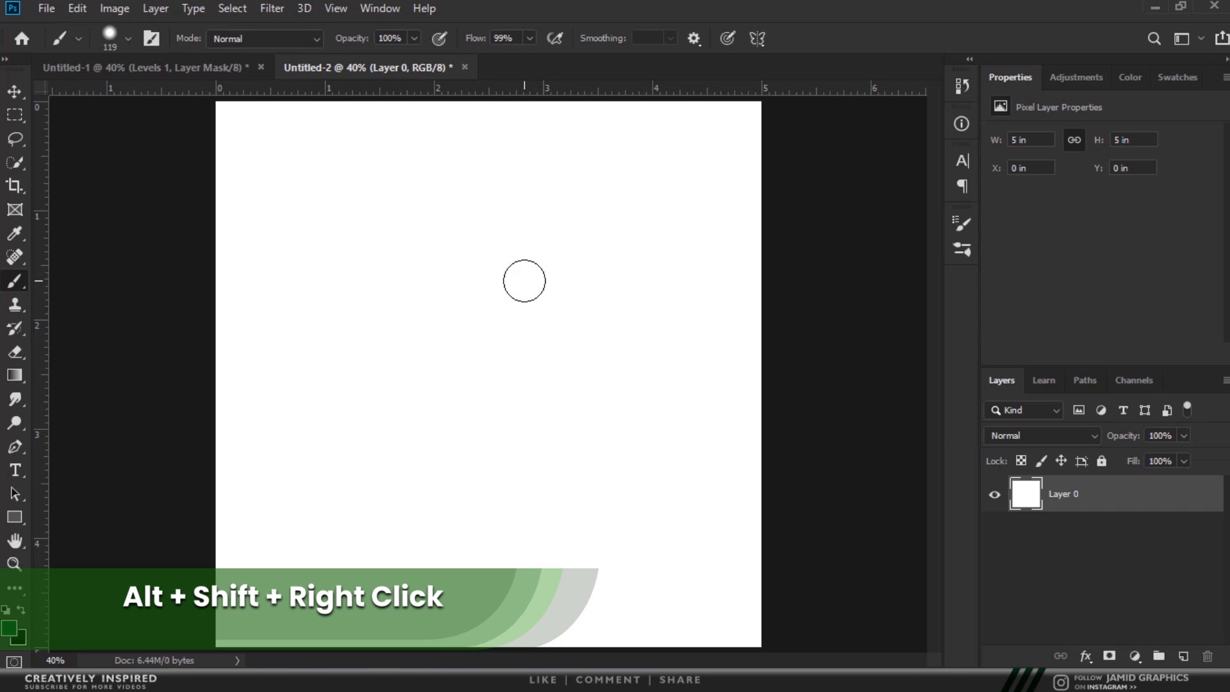
# Choose a blue brush color with the on-canvas color picker and paint a freehand stroke across the upper canvas.
pyautogui.press('alt')
pyautogui.keyDown('alt'); pyautogui.keyDown('shift'); pyautogui.rightClick(498, 248); pyautogui.keyUp('shift'); pyautogui.keyUp('alt')
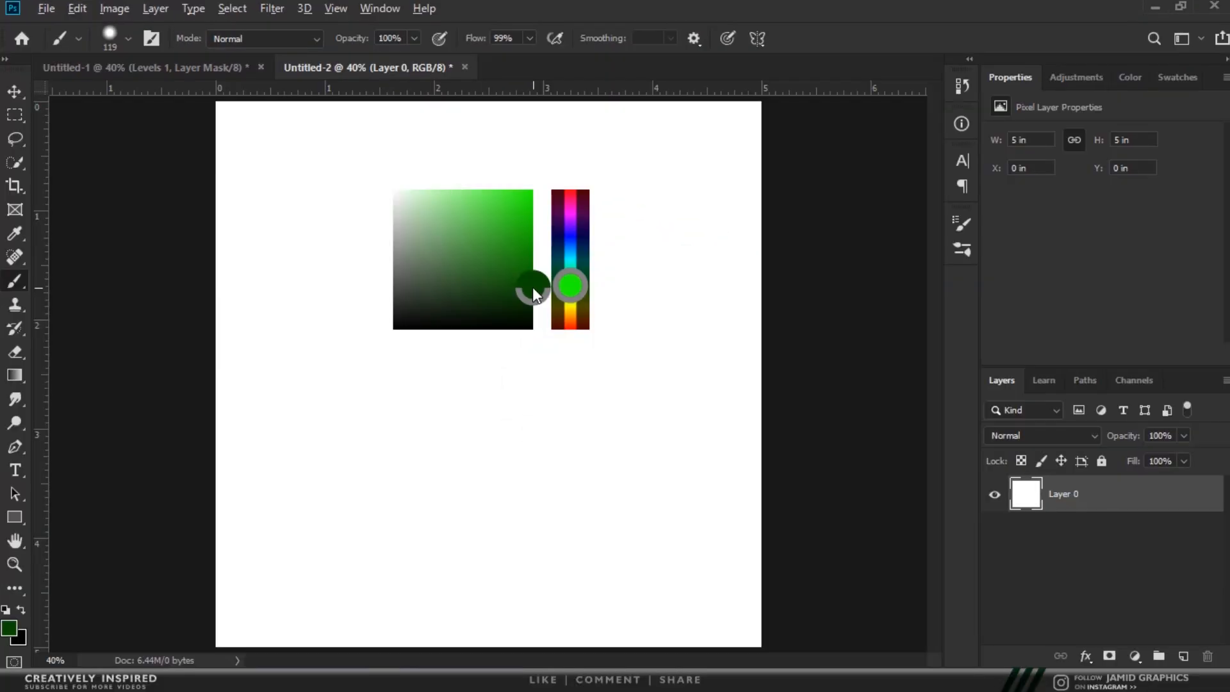
pyautogui.moveTo(533, 287)
pyautogui.mouseDown()
pyautogui.moveTo(508, 239)
pyautogui.moveTo(521, 225)
pyautogui.moveTo(522, 241)
pyautogui.moveTo(579, 234)
pyautogui.moveTo(574, 245)
pyautogui.mouseUp()
pyautogui.moveTo(368, 216)
pyautogui.mouseDown()
pyautogui.moveTo(378, 314)
pyautogui.moveTo(407, 357)
pyautogui.mouseUp()
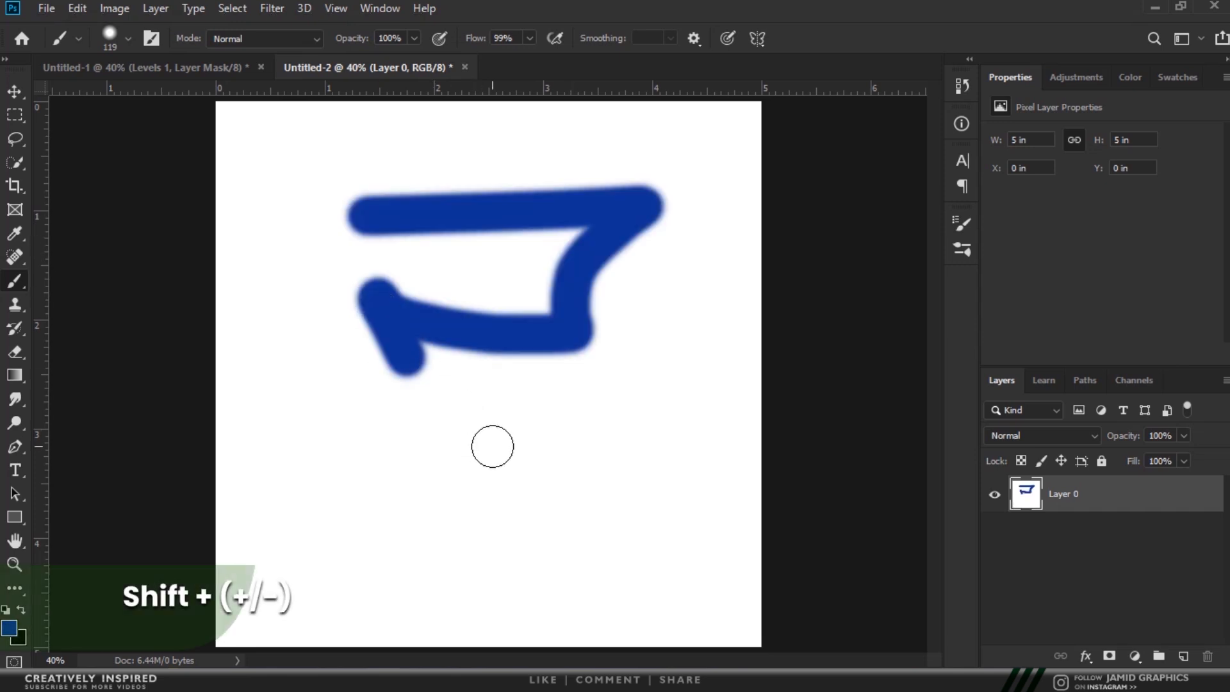
# Choose a red brush color with the on-canvas color picker and paint freehand strokes below the blue one.
pyautogui.press('alt')
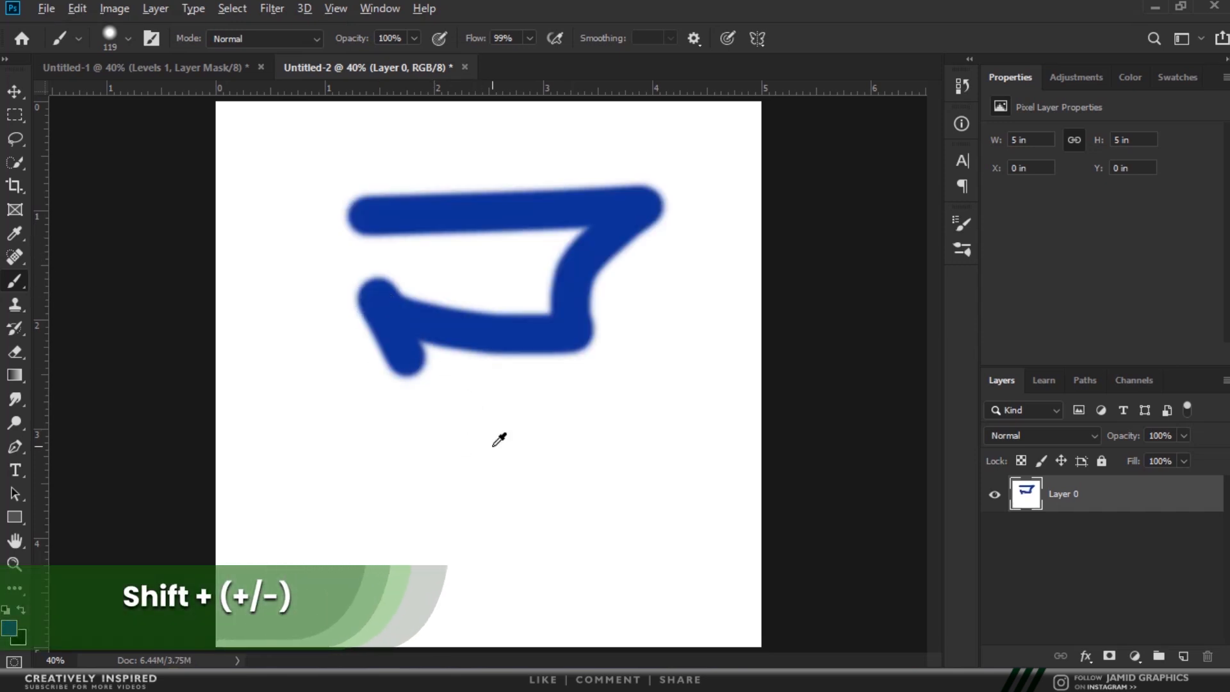
pyautogui.moveTo(496, 438)
pyautogui.mouseDown()
pyautogui.moveTo(545, 472)
pyautogui.moveTo(549, 510)
pyautogui.moveTo(510, 418)
pyautogui.moveTo(506, 429)
pyautogui.mouseUp()
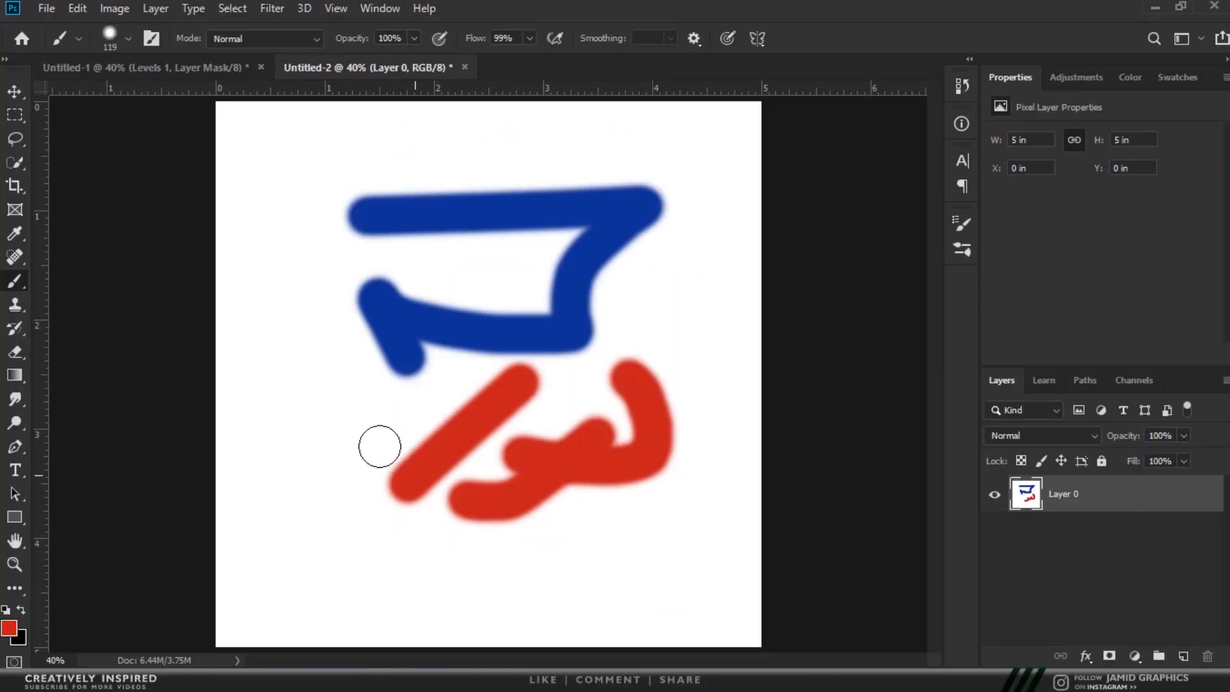
pyautogui.moveTo(380, 445); pyautogui.dragTo(360, 398)
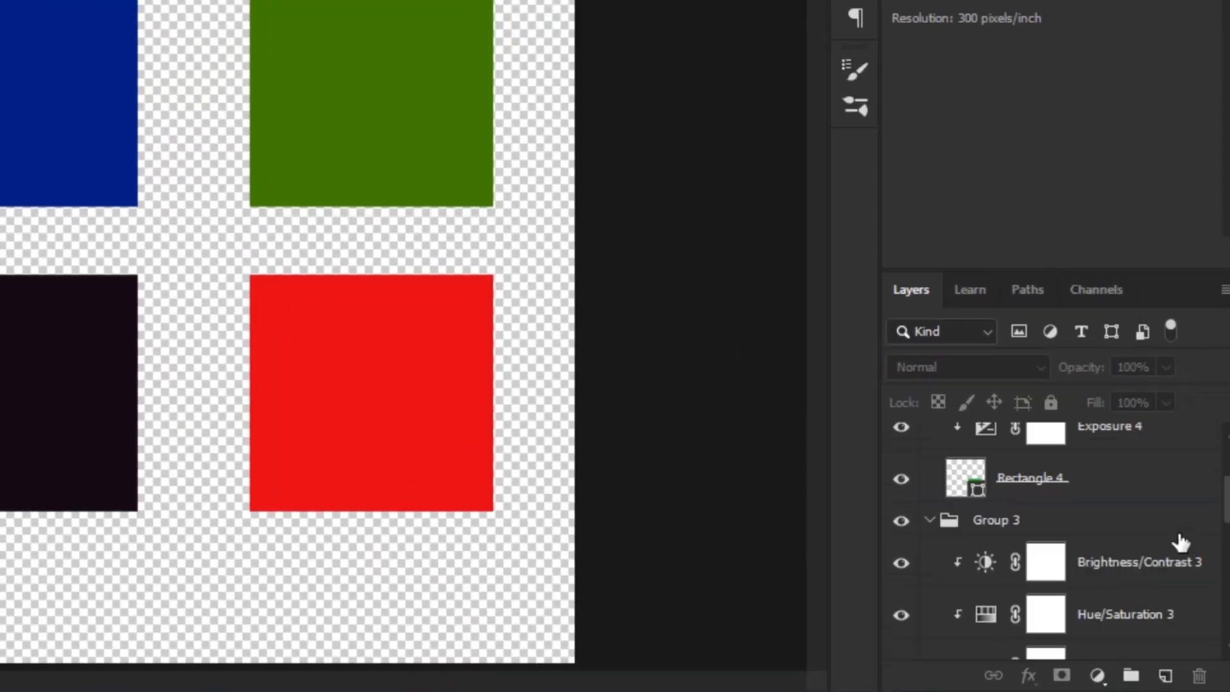
# Toggle all layer groups closed and open together, leaving Groups 1 to 4 collapsed.
pyautogui.scroll(5, 1176, 533)
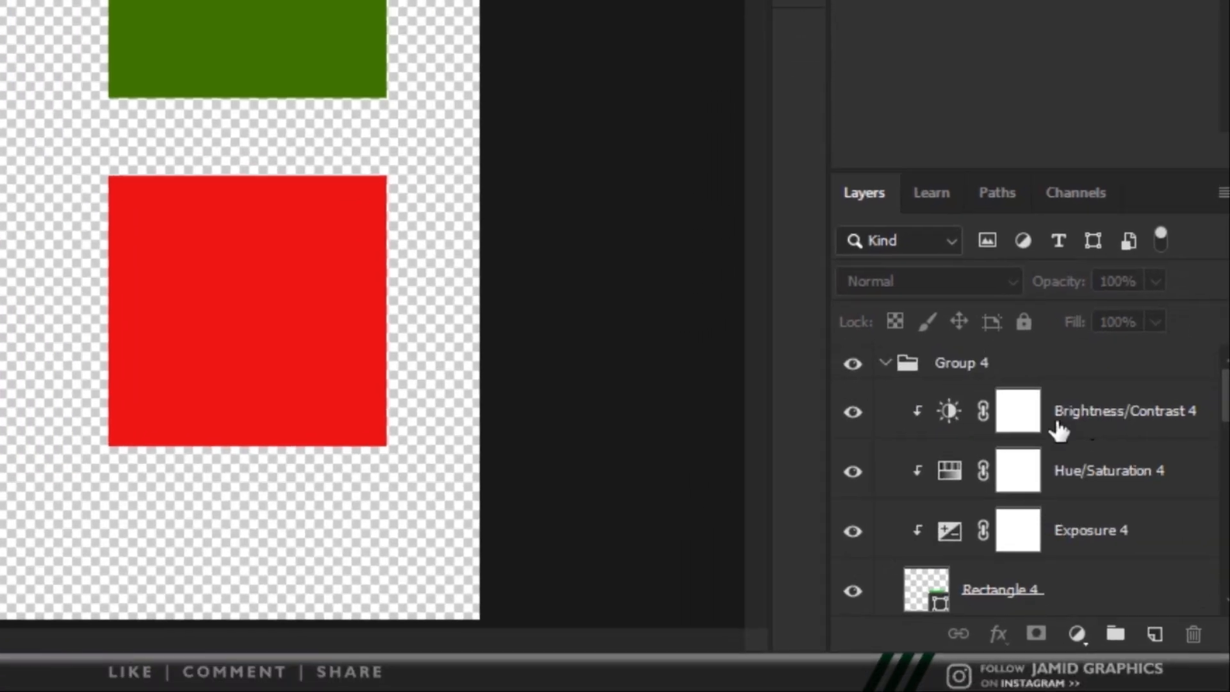
pyautogui.scroll(-3, 1082, 513)
pyautogui.click(1060, 457)
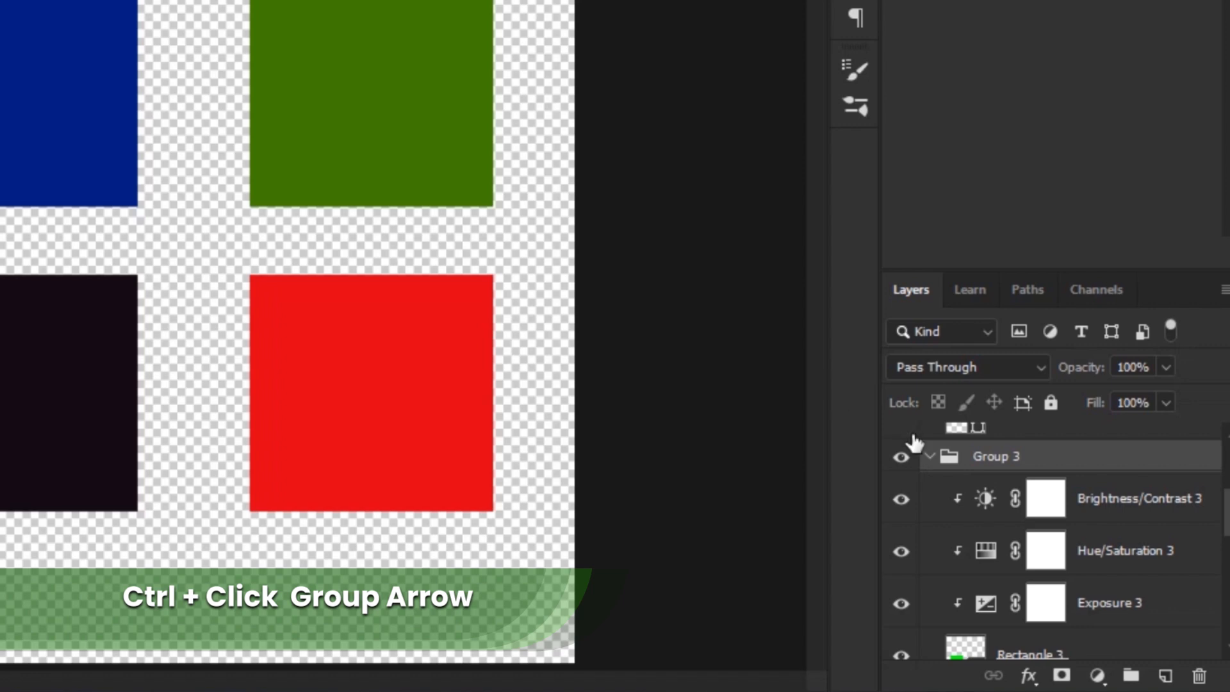
pyautogui.keyDown('ctrl'); pyautogui.click(930, 456); pyautogui.keyUp('ctrl')
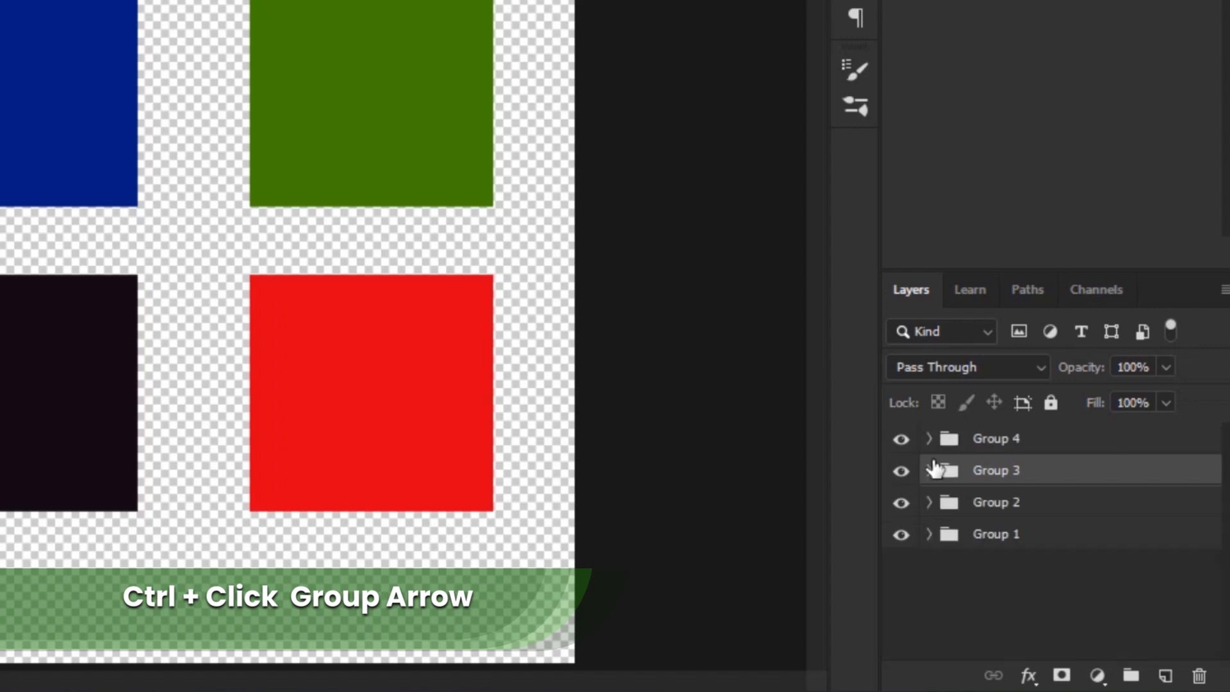
pyautogui.keyDown('ctrl'); pyautogui.click(930, 470); pyautogui.keyUp('ctrl')
pyautogui.keyDown('ctrl'); pyautogui.click(928, 441); pyautogui.keyUp('ctrl')
pyautogui.keyDown('ctrl'); pyautogui.click(930, 473); pyautogui.keyUp('ctrl')
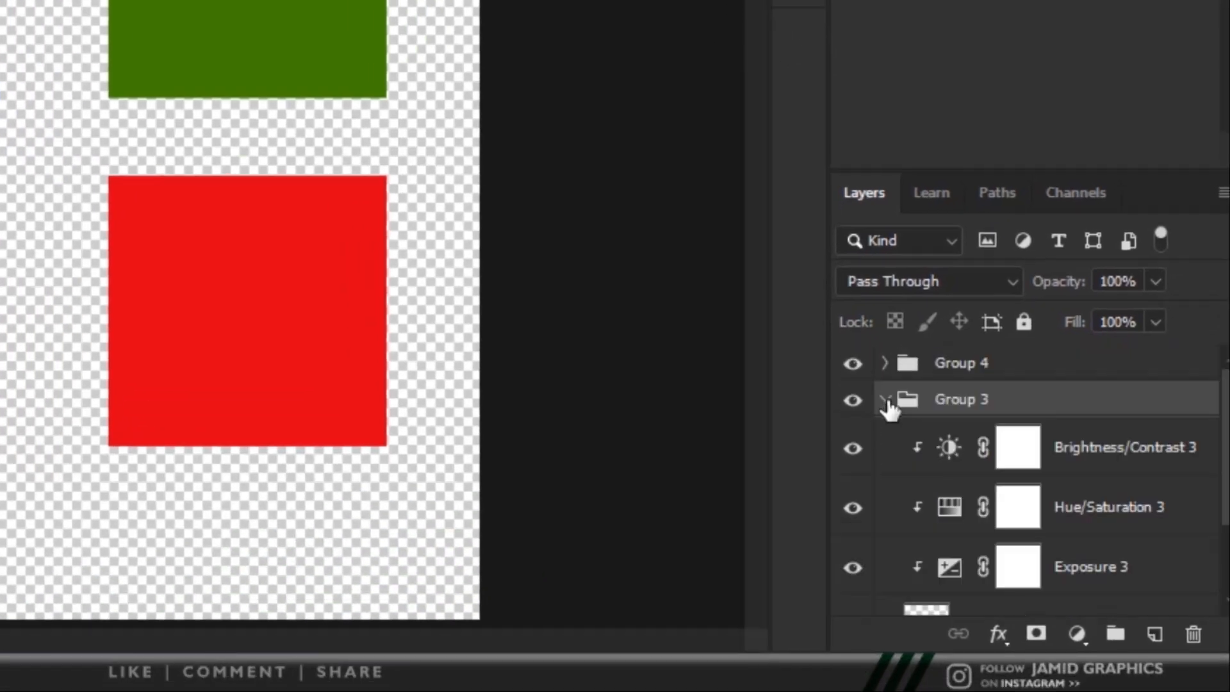
pyautogui.keyDown('ctrl'); pyautogui.click(886, 401); pyautogui.keyUp('ctrl')
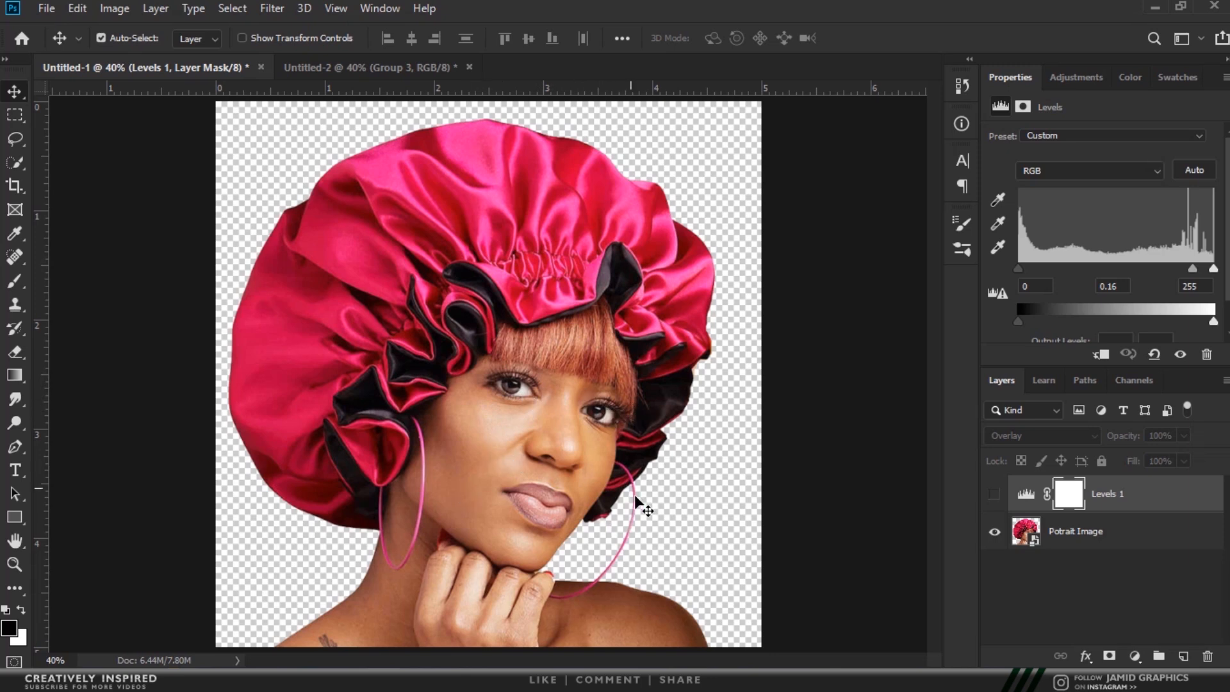
# Examine the portrait in Untitled-1 up close, including the bonnet, the hair, the lips and hand, and the bonnet's outer edge.
pyautogui.scroll(5, 529, 282)
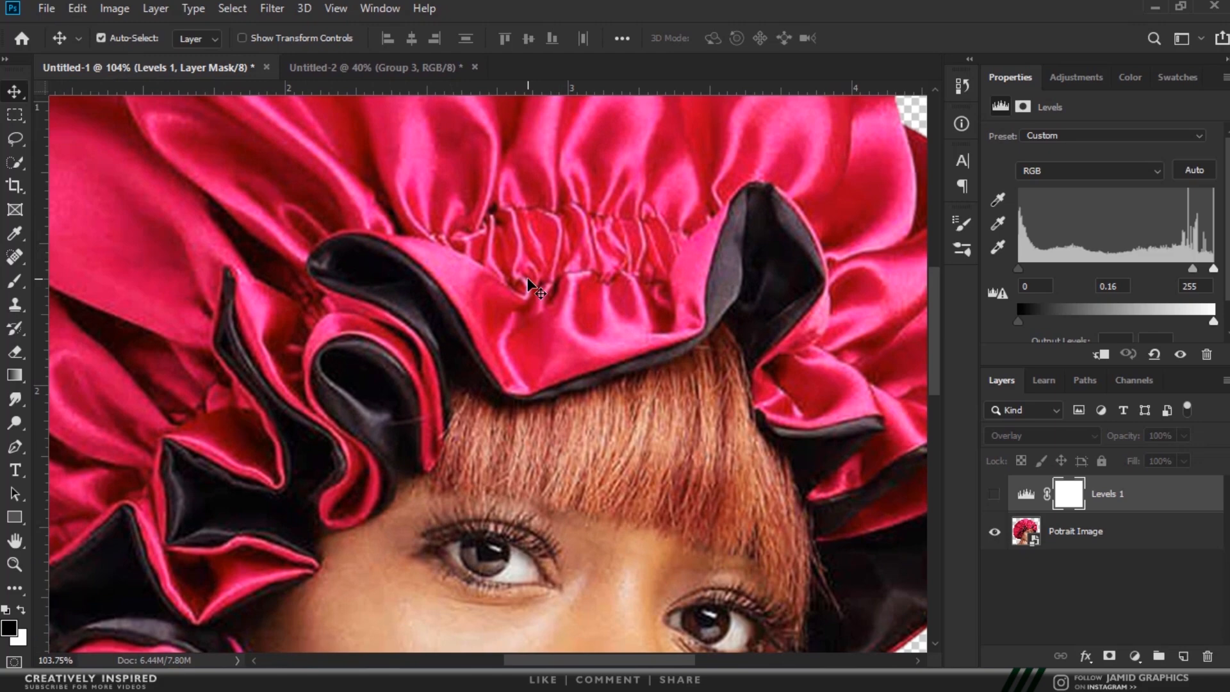
pyautogui.press('h')
pyautogui.moveTo(528, 282); pyautogui.dragTo(389, 492)
pyautogui.moveTo(534, 284); pyautogui.dragTo(576, 211)
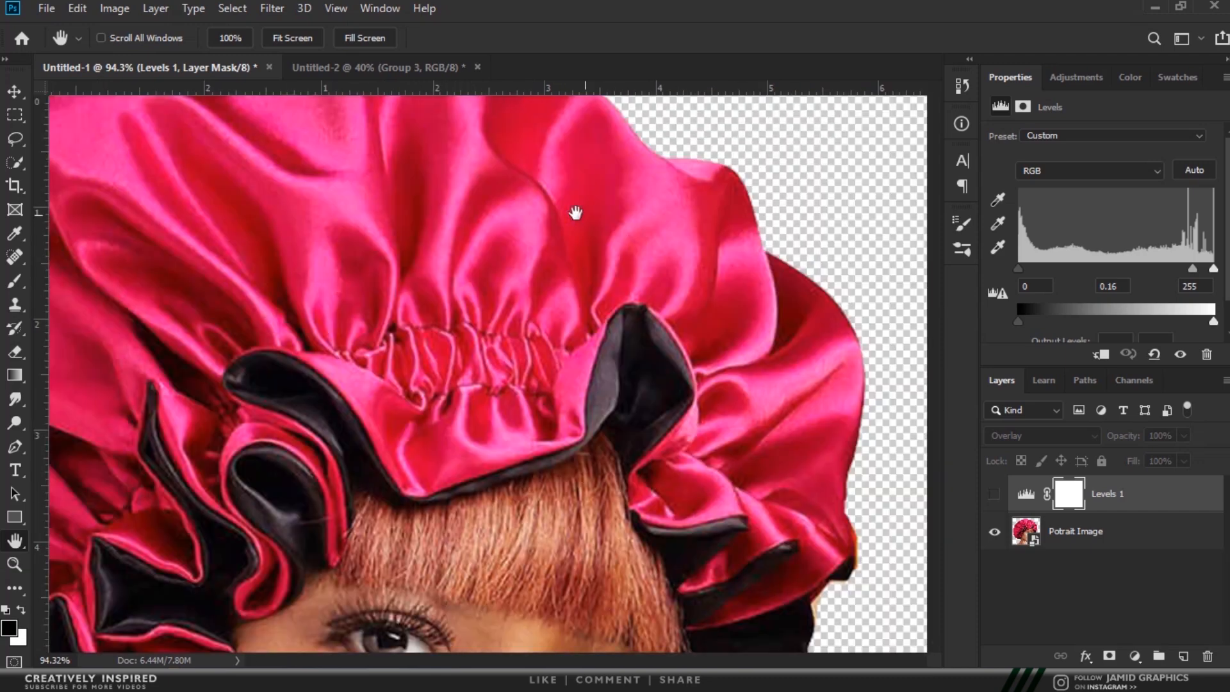
pyautogui.moveTo(547, 382); pyautogui.dragTo(487, 506)
pyautogui.scroll(3, 543, 278)
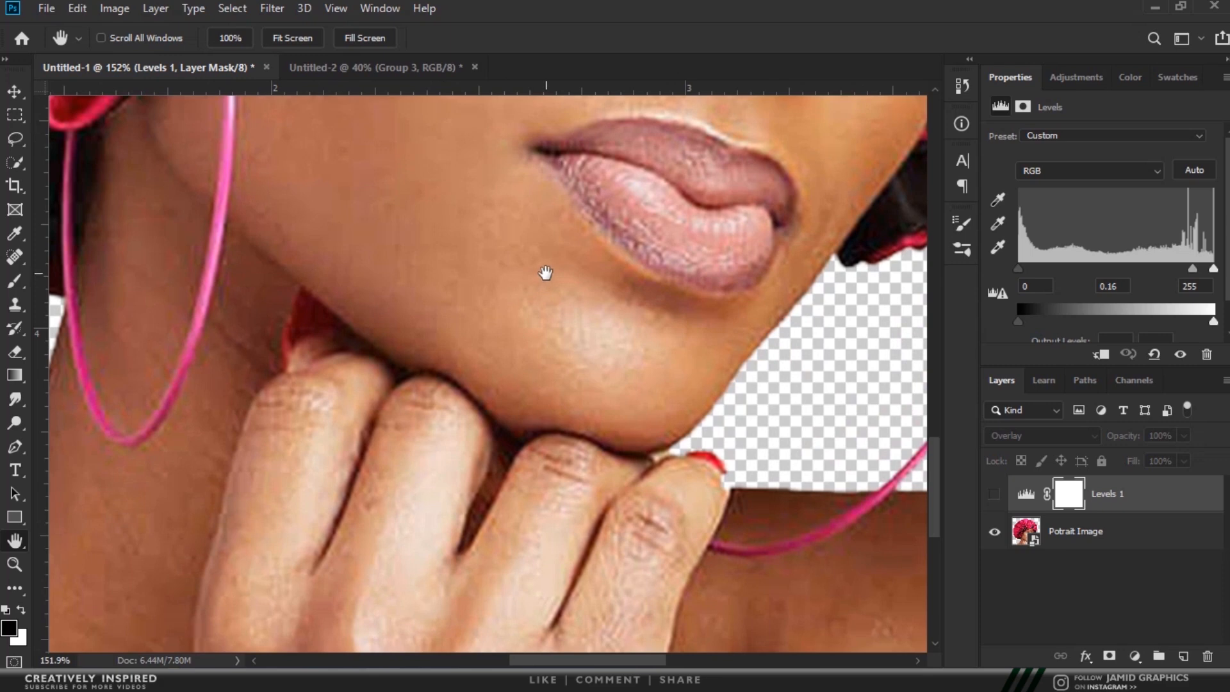
pyautogui.moveTo(544, 269); pyautogui.dragTo(361, 161)
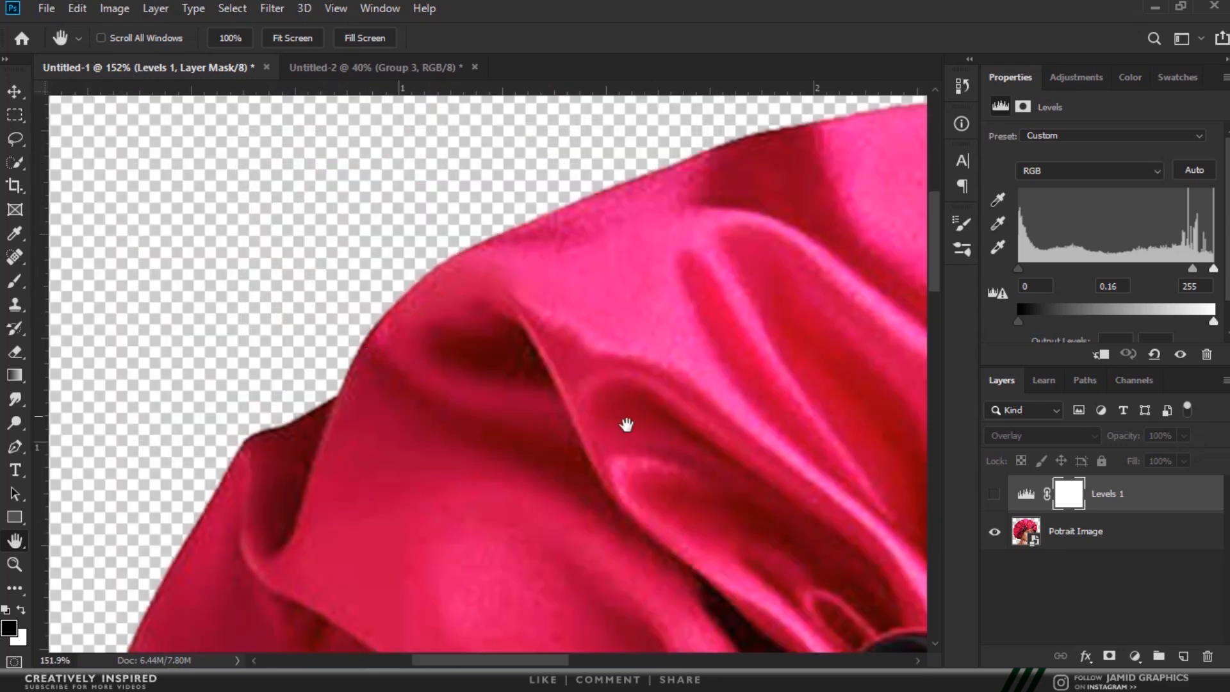
pyautogui.scroll(-5, 636, 428)
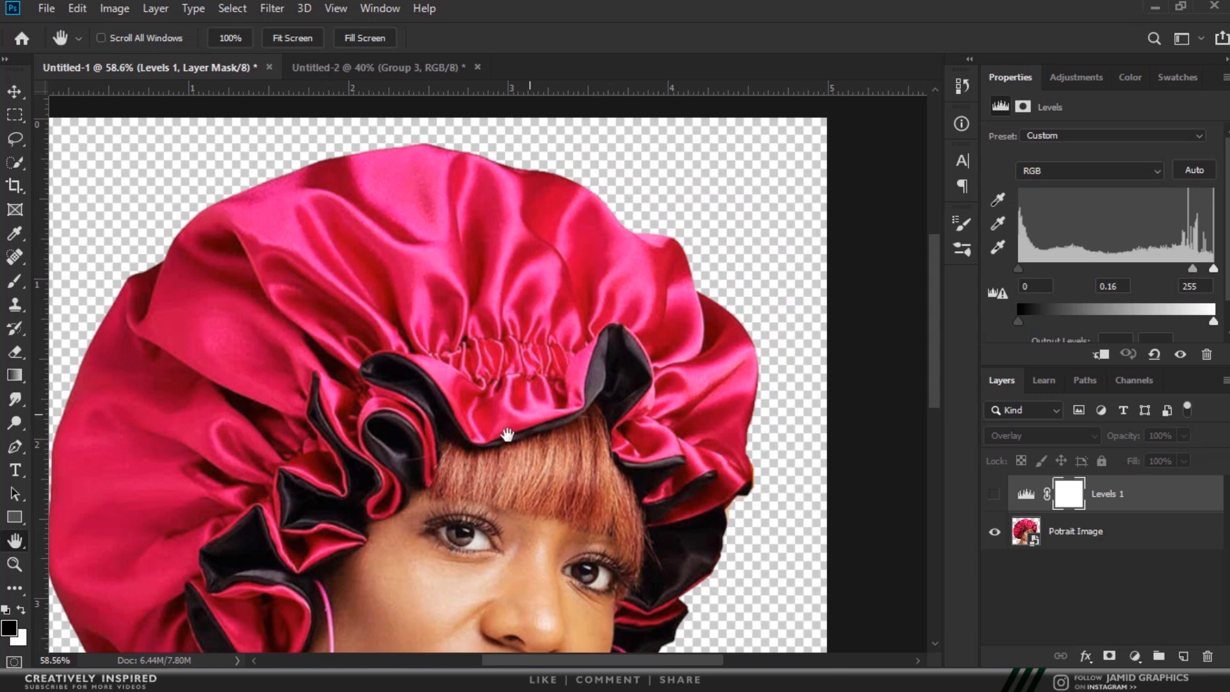
pyautogui.moveTo(533, 412); pyautogui.dragTo(477, 604)
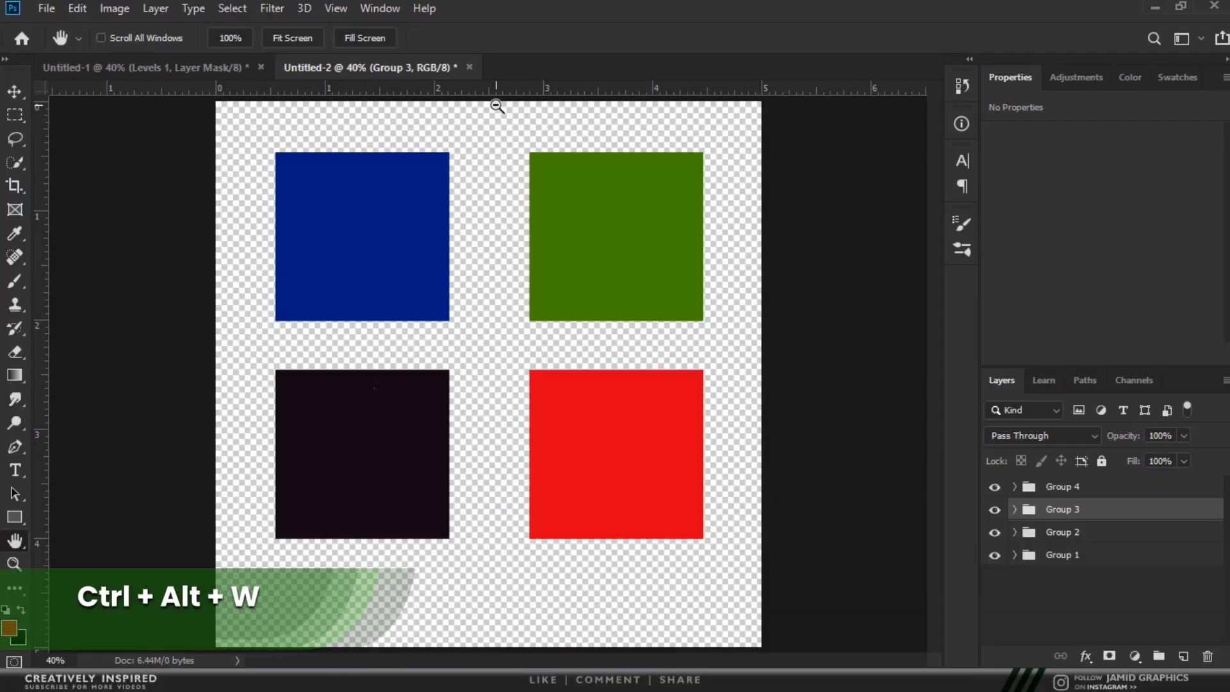
# Close all open documents at once, discarding the changes to Untitled-2 and Untitled-1.
pyautogui.hotkey('ctrl', 'alt', 'w')
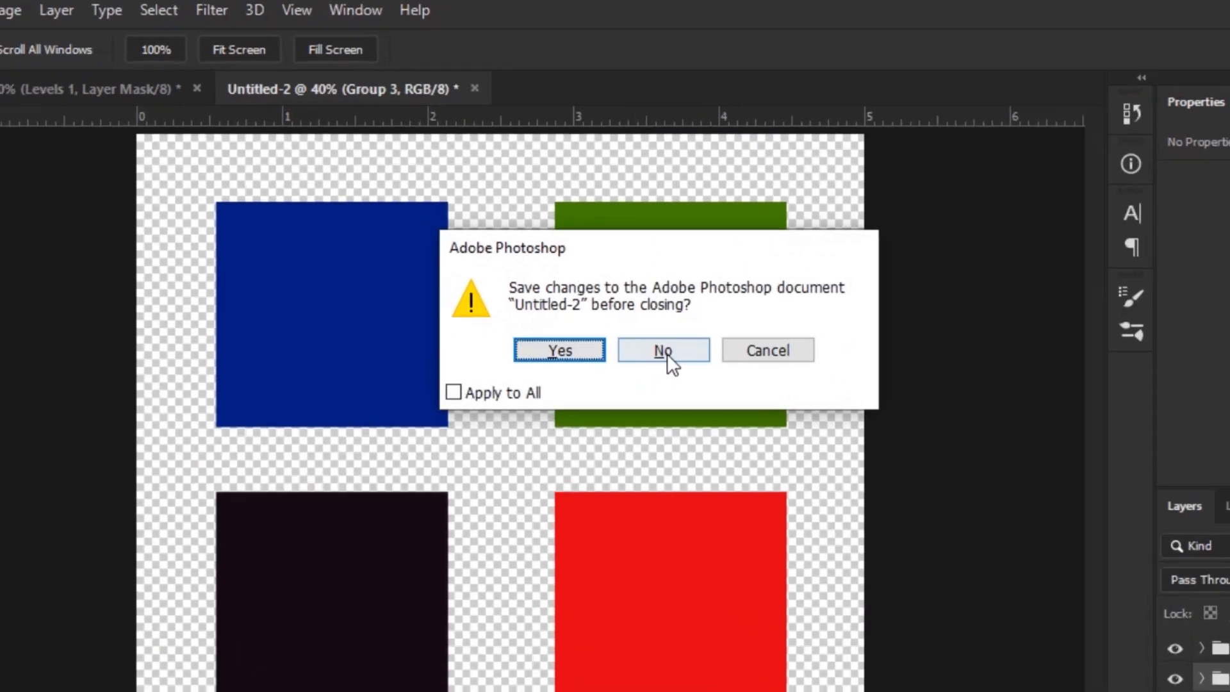
pyautogui.click(612, 264)
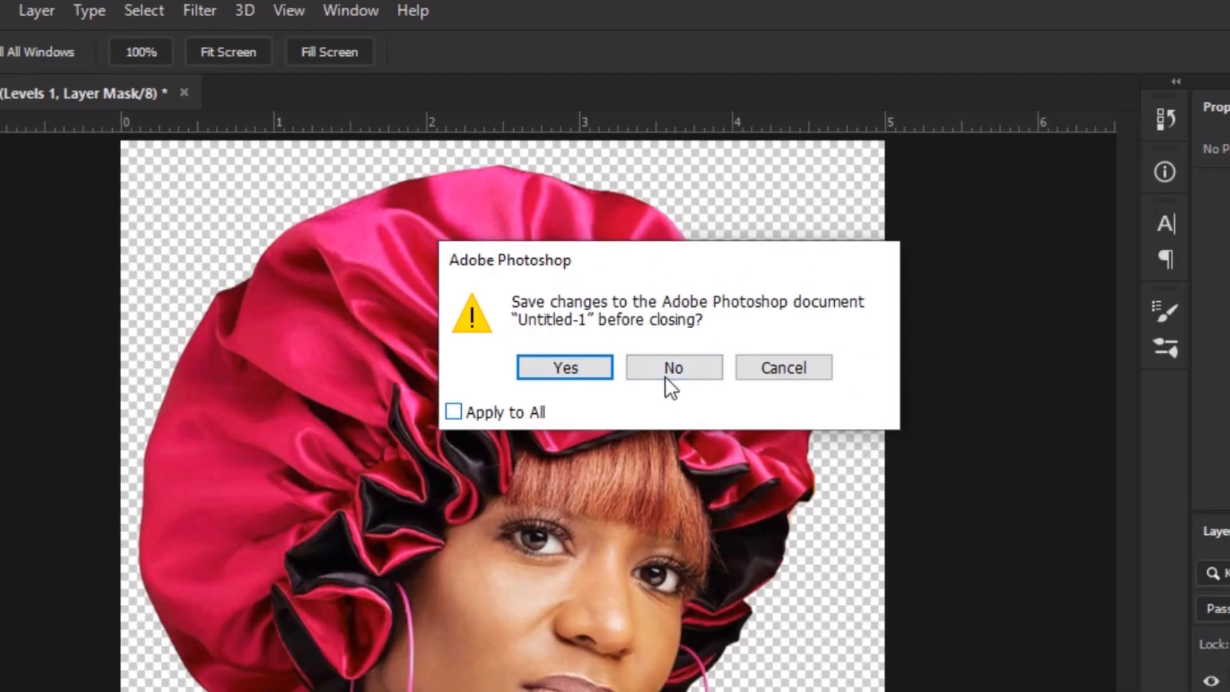
pyautogui.click(610, 264)
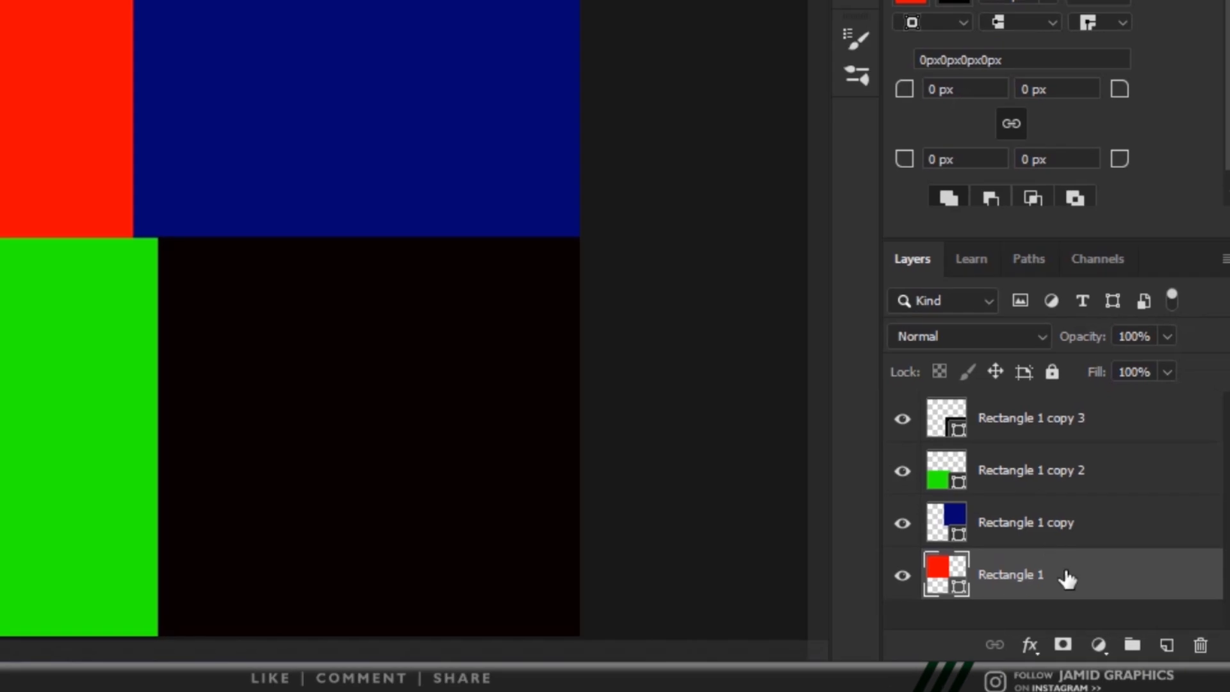
# Raise the red Rectangle 1 layer one level at a time to the top of the stack and lower it back to the bottom.
pyautogui.moveTo(1110, 606); pyautogui.dragTo(1067, 595)
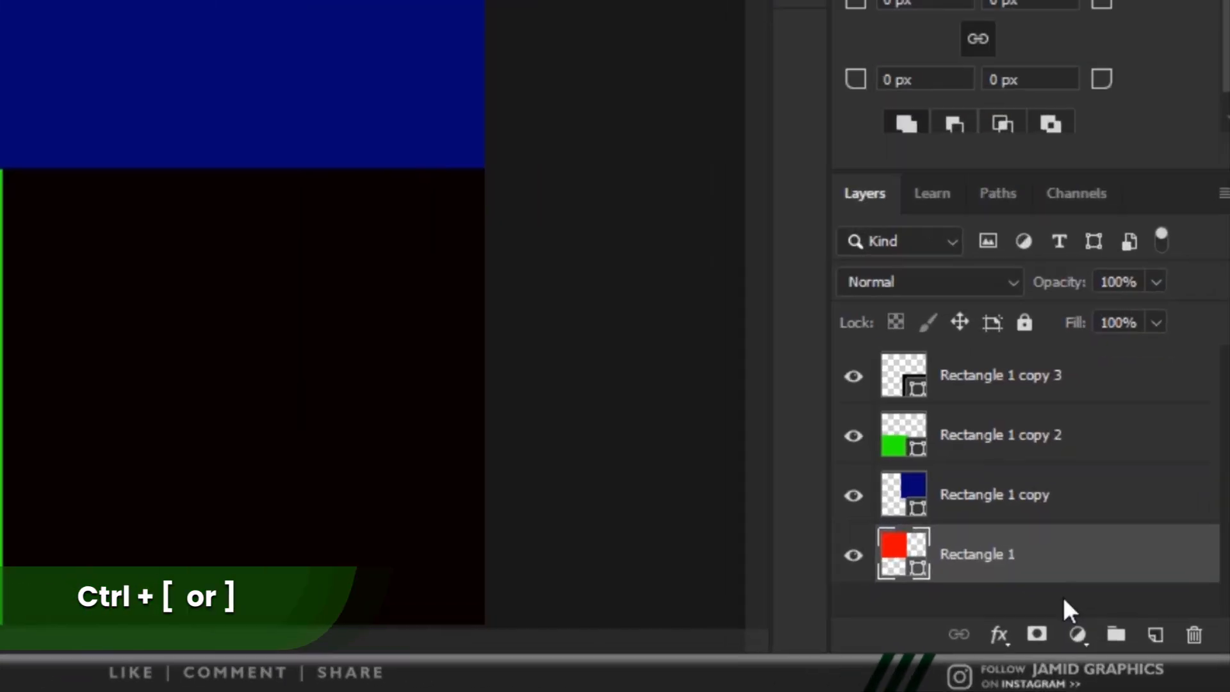
pyautogui.hotkey('ctrl', ']')
pyautogui.hotkey('ctrl', ']')
pyautogui.hotkey('ctrl', ']')
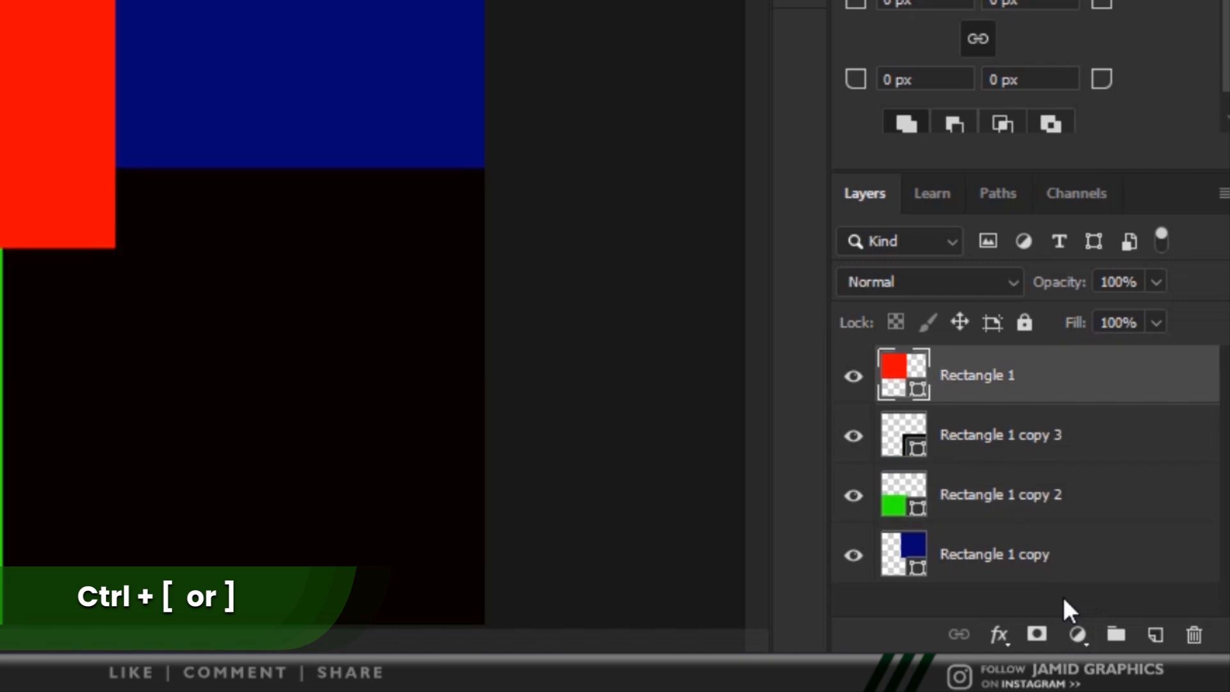
pyautogui.hotkey('ctrl', '[')
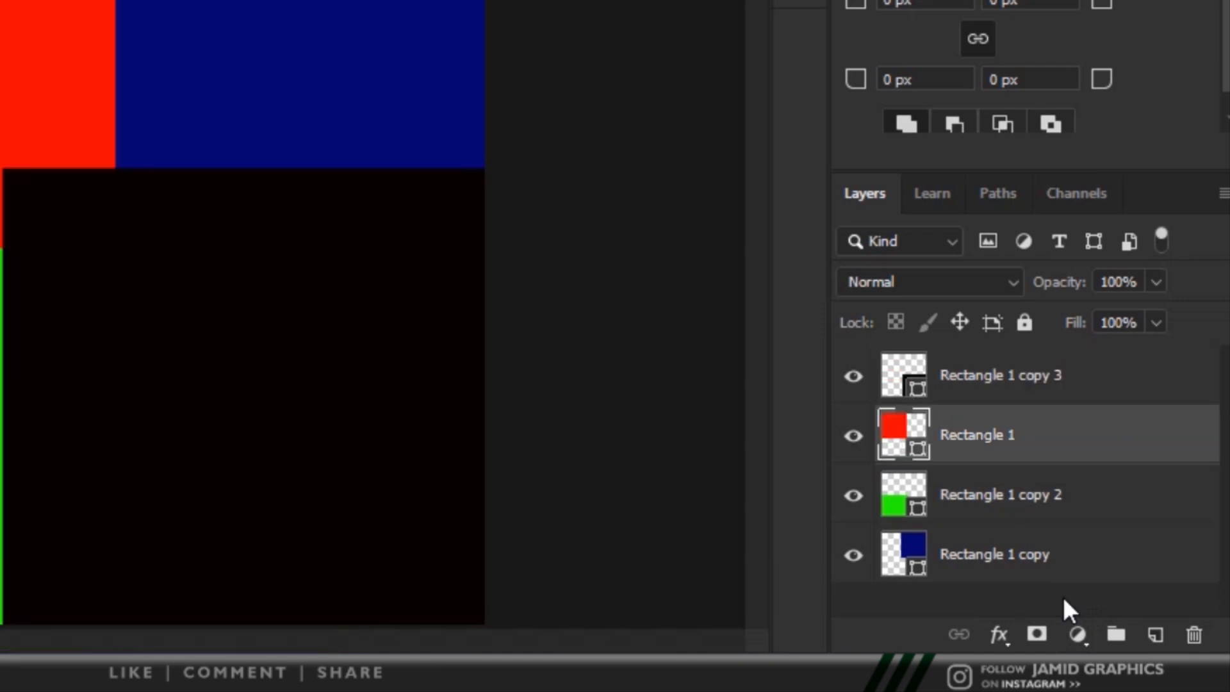
pyautogui.hotkey('ctrl', '[')
pyautogui.hotkey('ctrl', '[')
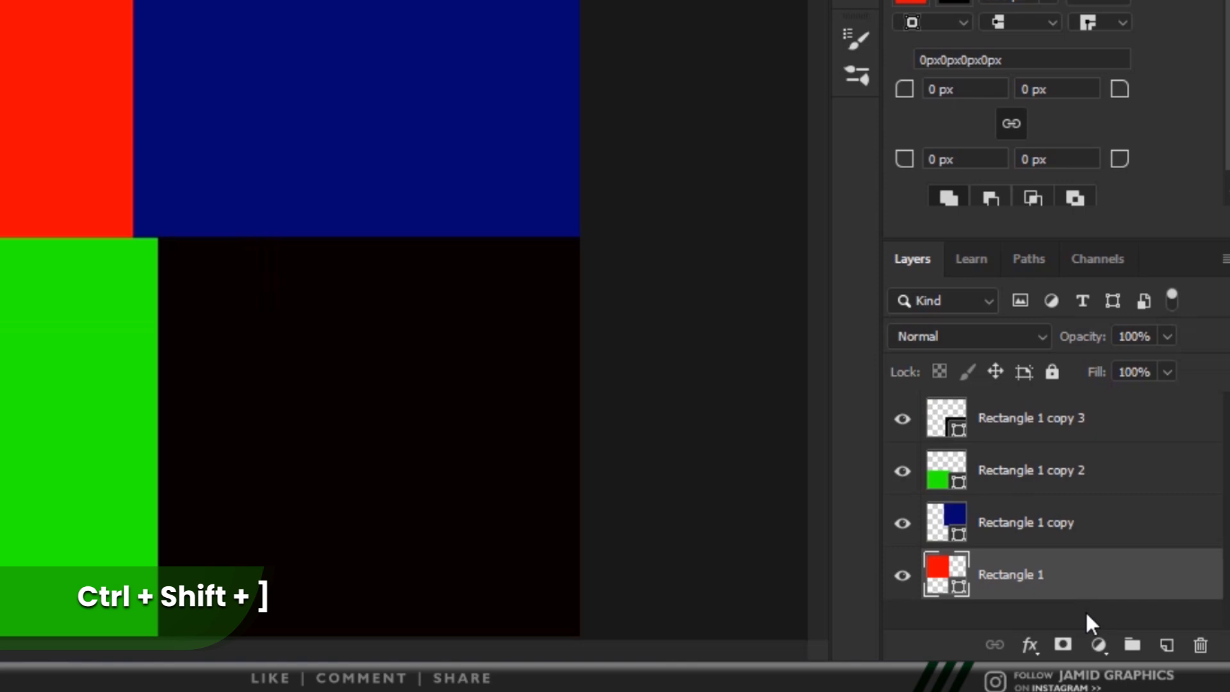
# Bring the red Rectangle 1 layer straight to the front of the stack and send it straight to the back.
pyautogui.hotkey('ctrl', 'shift', ']')
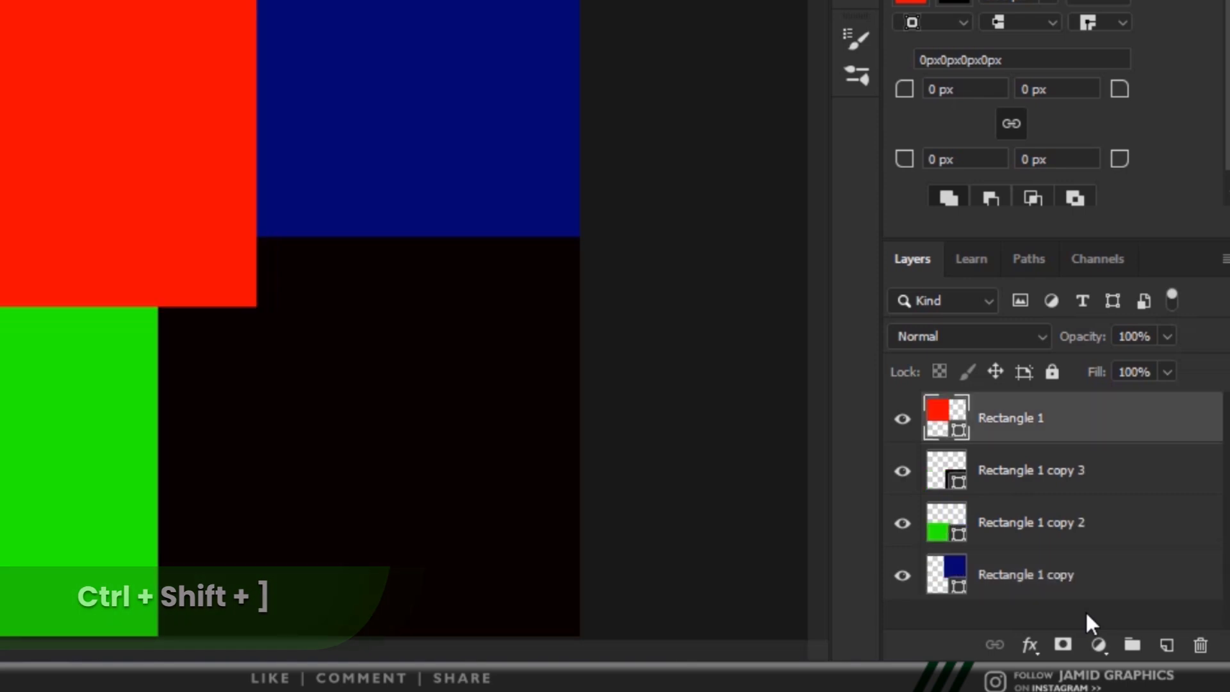
pyautogui.hotkey('ctrl', 'shift', '[')
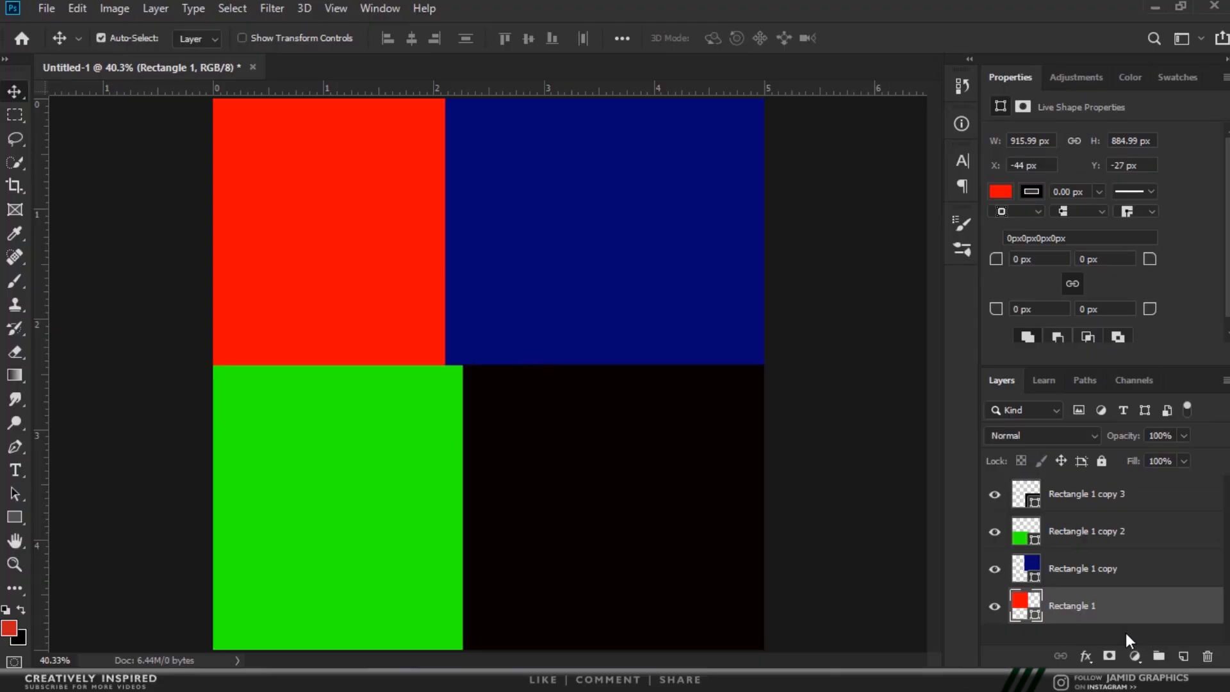
pyautogui.click(1026, 522)
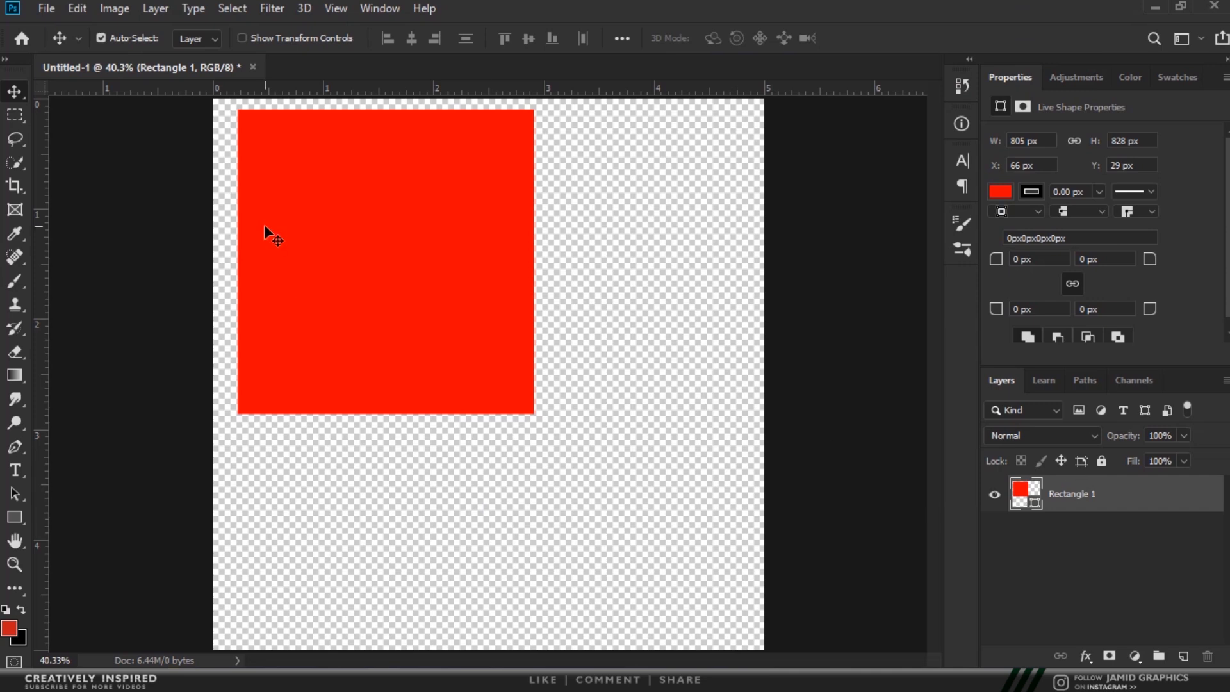
# Move the red rectangle with Free Transform to about X 301 px, Y 286 px, and repeat that transformation twice.
pyautogui.hotkey('ctrl', 't')
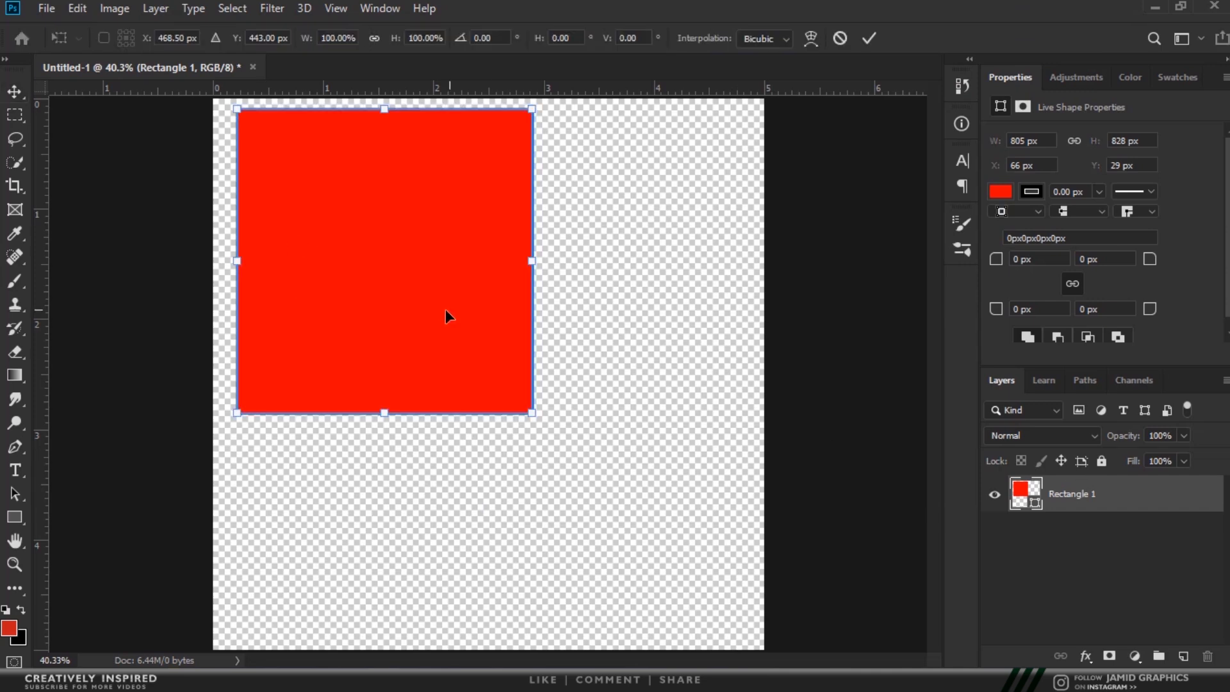
pyautogui.moveTo(427, 287); pyautogui.dragTo(538, 399)
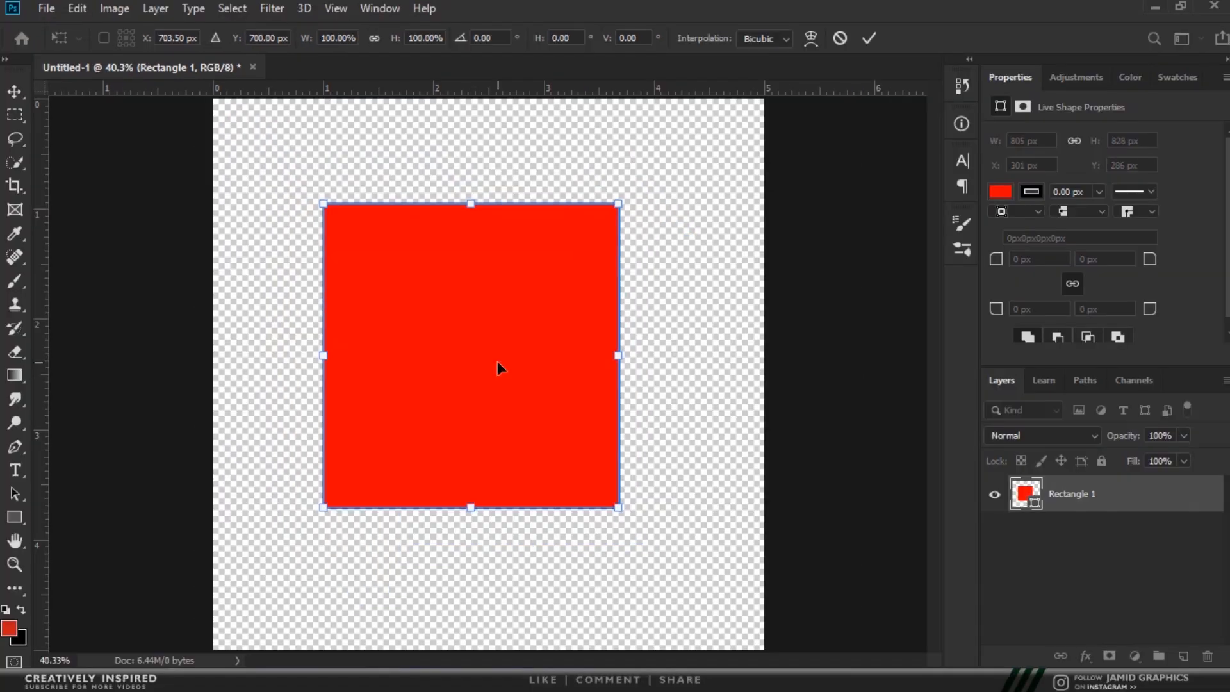
pyautogui.press('Return')
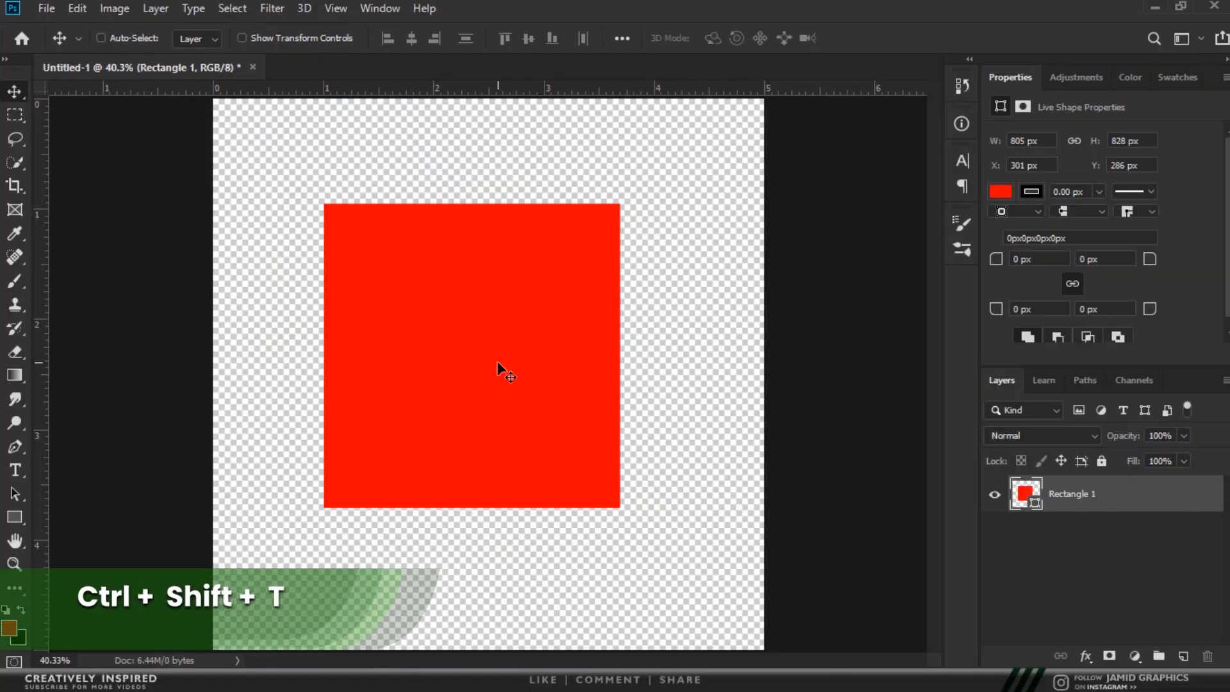
pyautogui.hotkey('ctrl', 'shift', 't')
pyautogui.hotkey('ctrl', 'shift', 't')
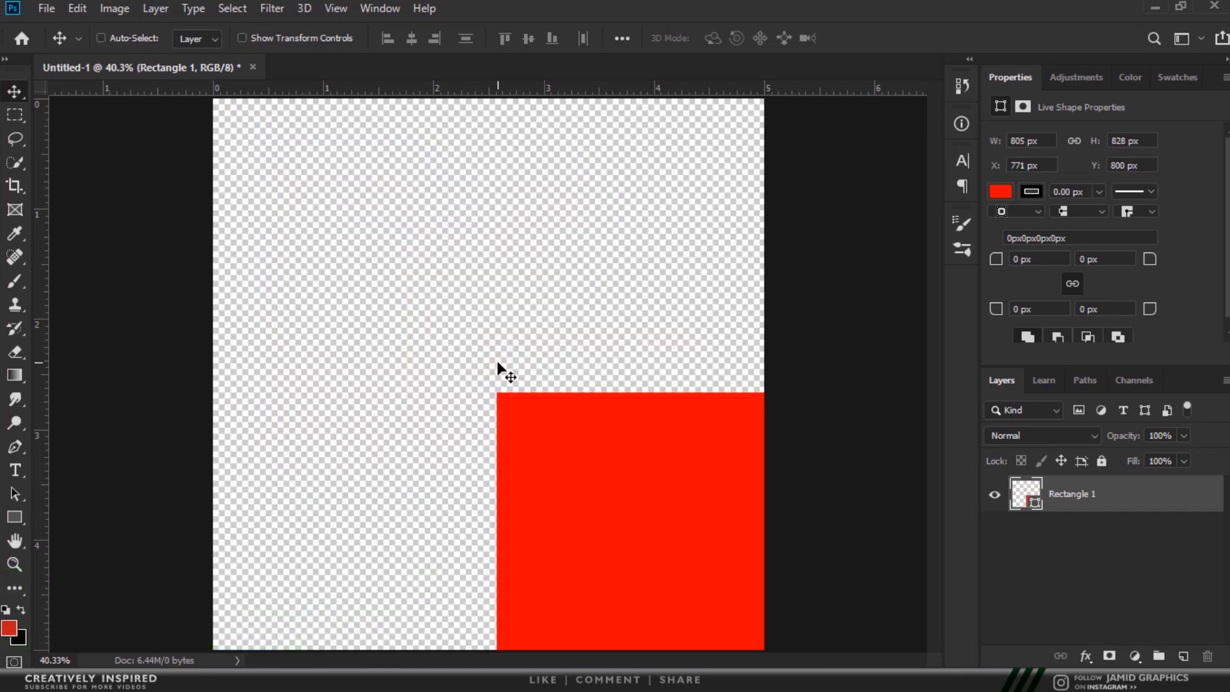
# Move the red rectangle back up and place it near the canvas centre at about X 396 px, Y 307 px, with Free Transform active.
pyautogui.moveTo(498, 363); pyautogui.dragTo(470, 294)
pyautogui.moveTo(610, 478); pyautogui.dragTo(415, 225)
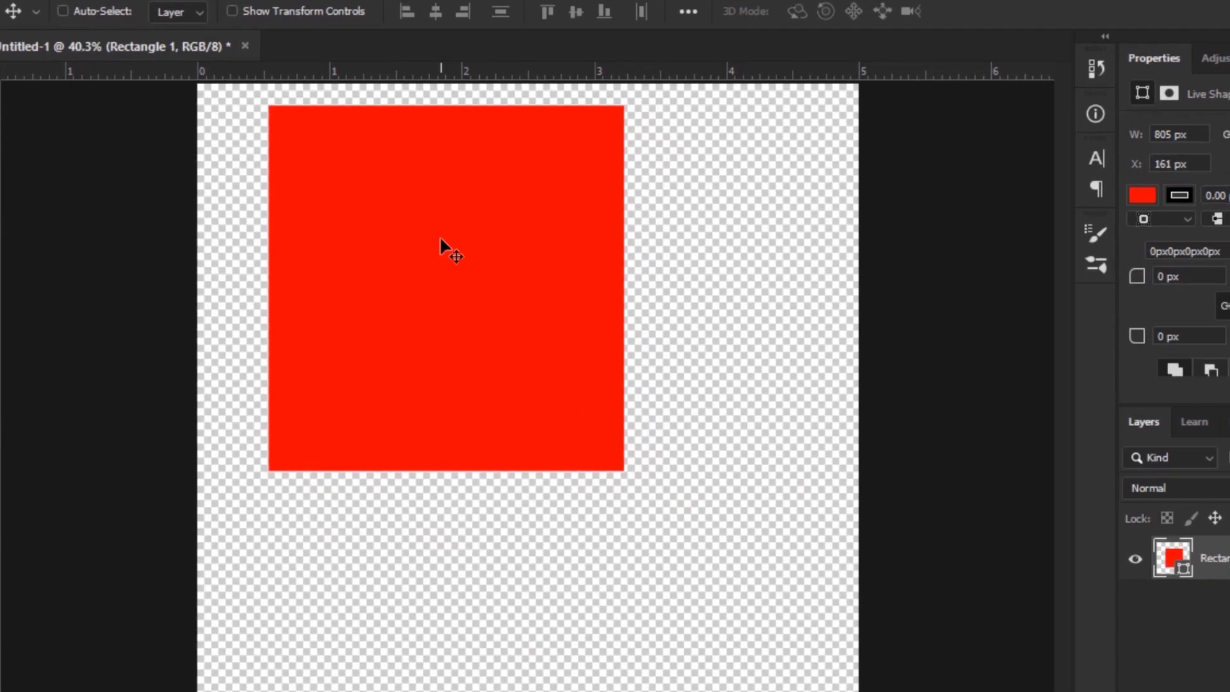
pyautogui.moveTo(421, 235); pyautogui.dragTo(505, 282)
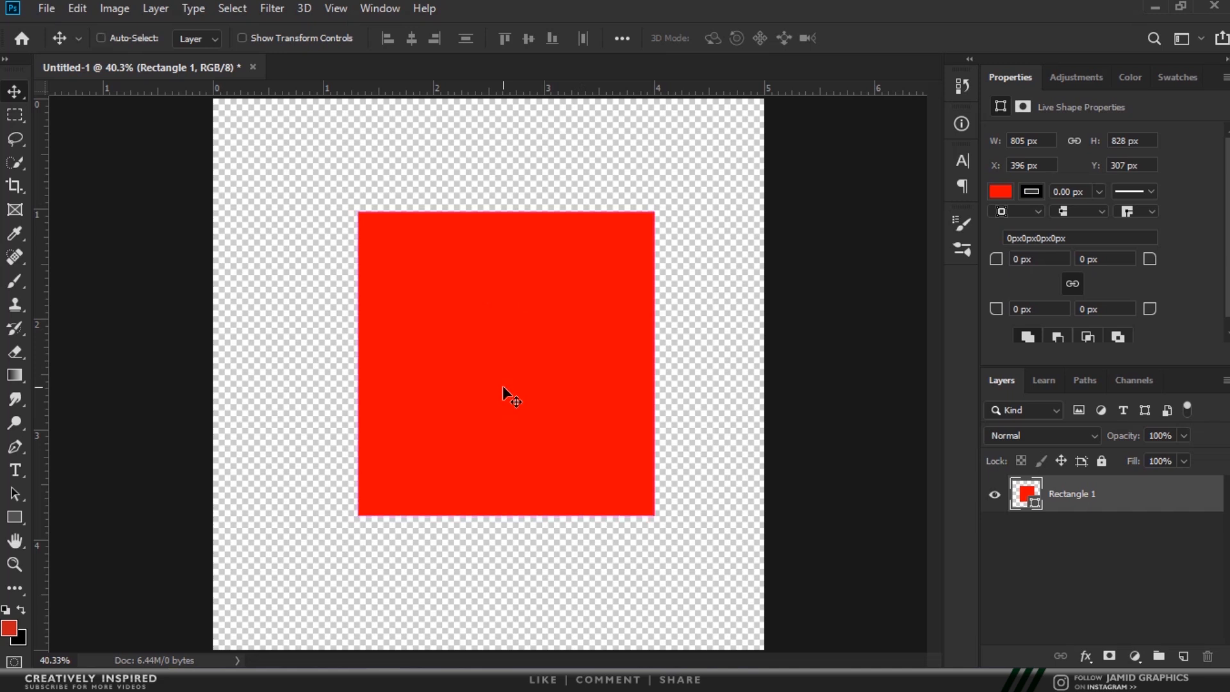
pyautogui.hotkey('ctrl', 't')
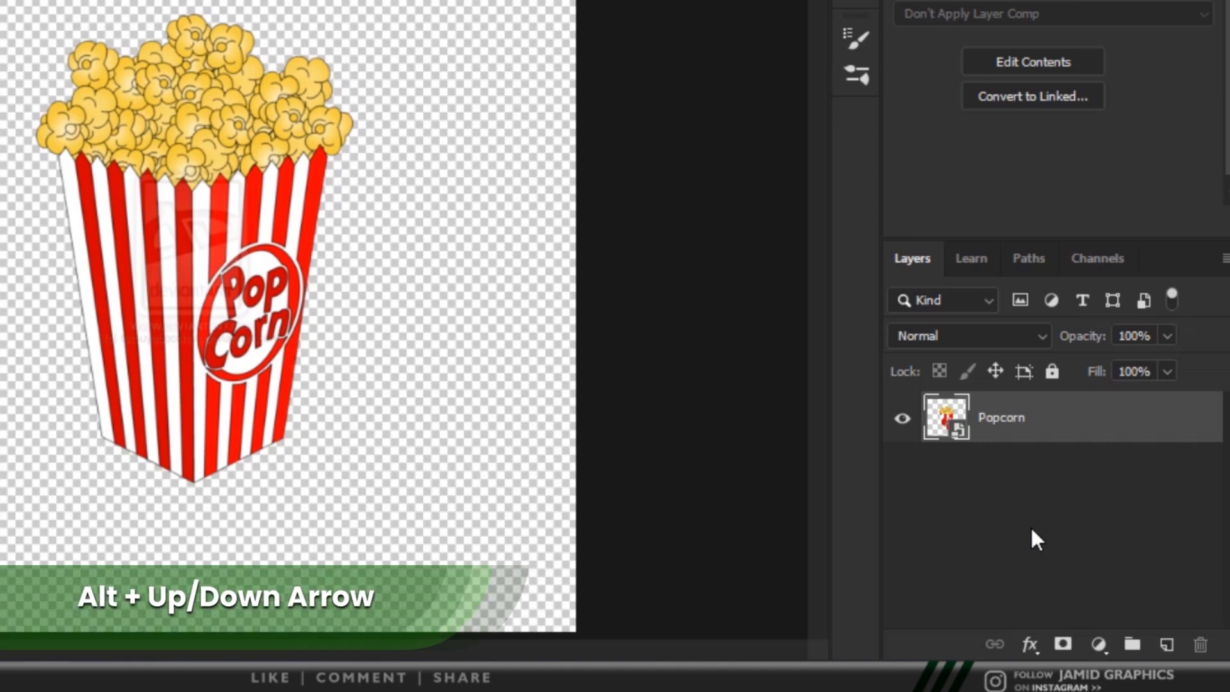
# Duplicate the Popcorn layer three times and move the newest copy toward the canvas's upper-right area.
pyautogui.hotkey('ctrl', 'j')
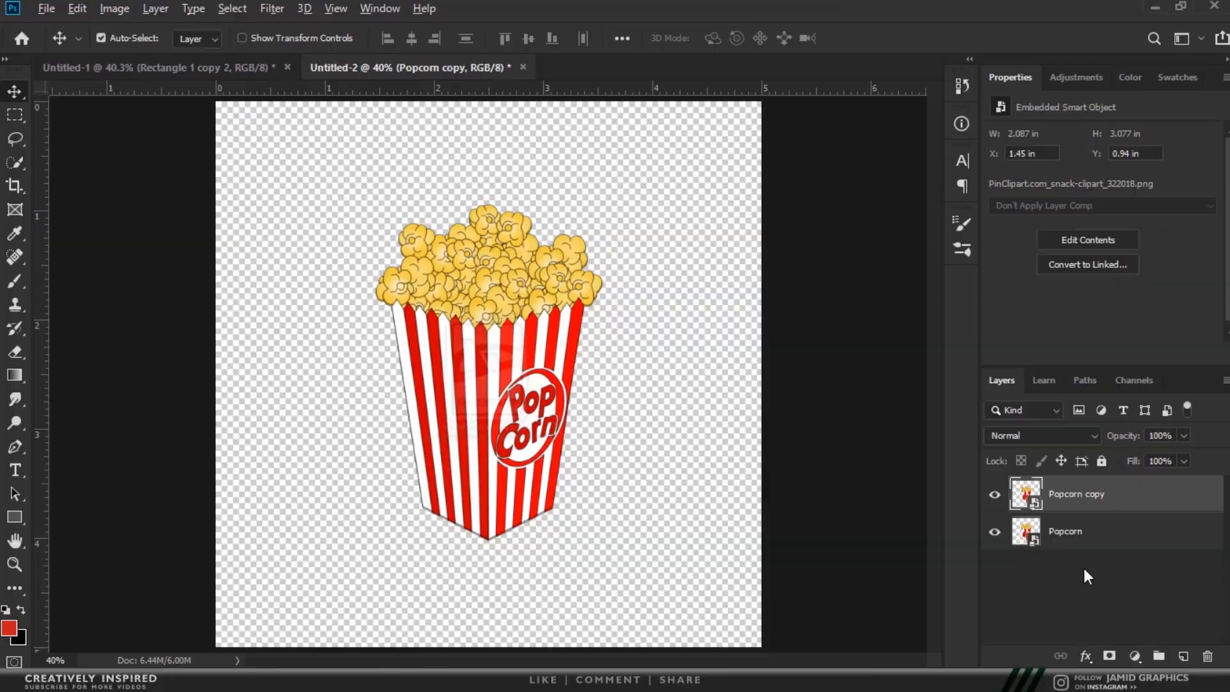
pyautogui.hotkey('ctrl', 'j')
pyautogui.hotkey('ctrl', 'j')
pyautogui.moveTo(488, 385); pyautogui.dragTo(645, 191)
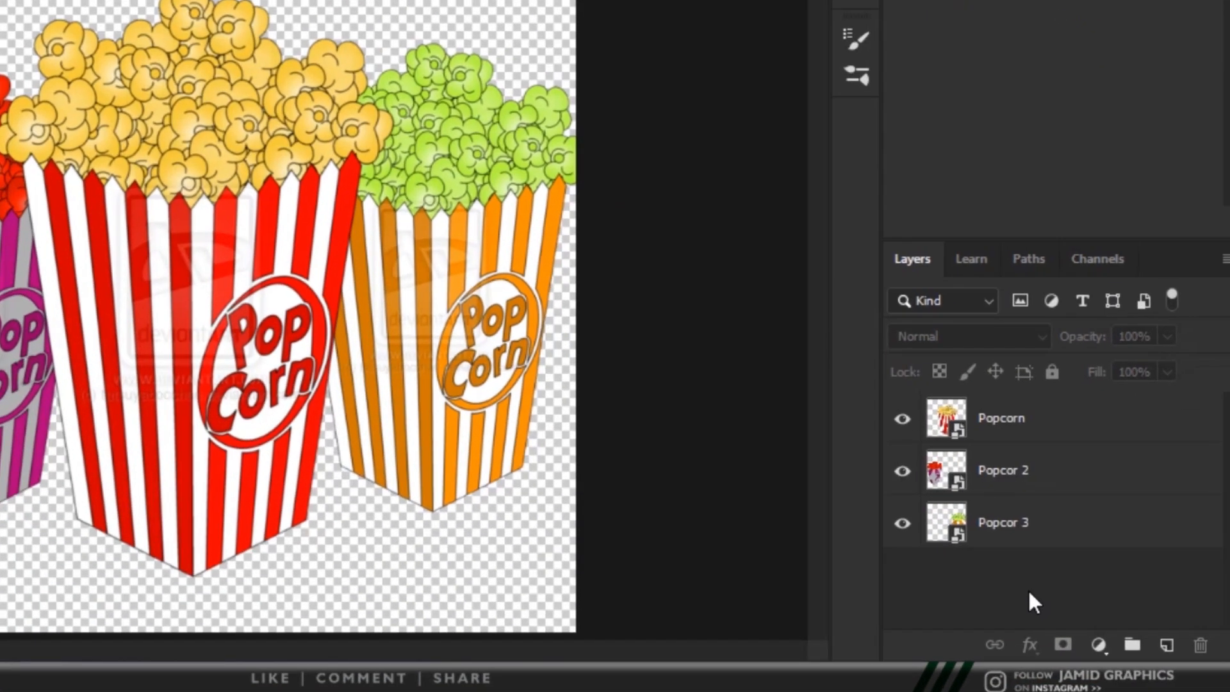
# Select the Popcorn, Popcor 2 and Popcor 3 layers and stamp all visible layers into a new merged layer above them.
pyautogui.click(1088, 577)
pyautogui.click(1090, 614)
pyautogui.click(1034, 530)
pyautogui.keyDown('shift'); pyautogui.click(1026, 420); pyautogui.keyUp('shift')
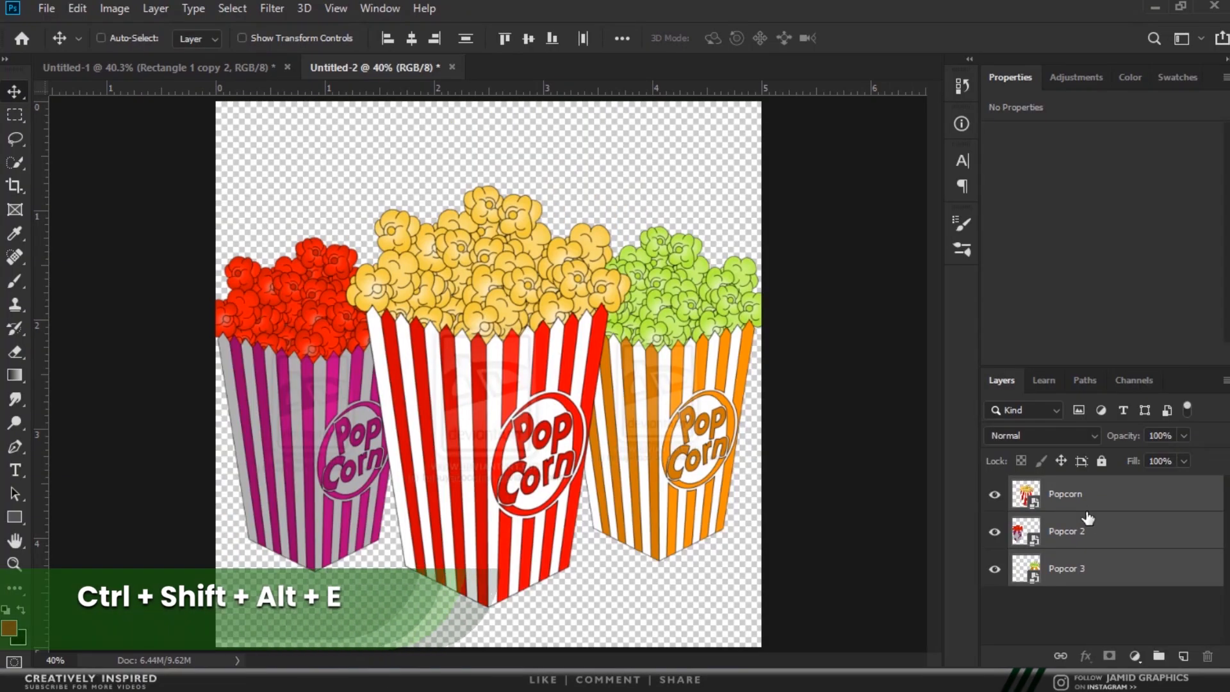
pyautogui.hotkey('ctrl', 'shift', 'alt', 'e')
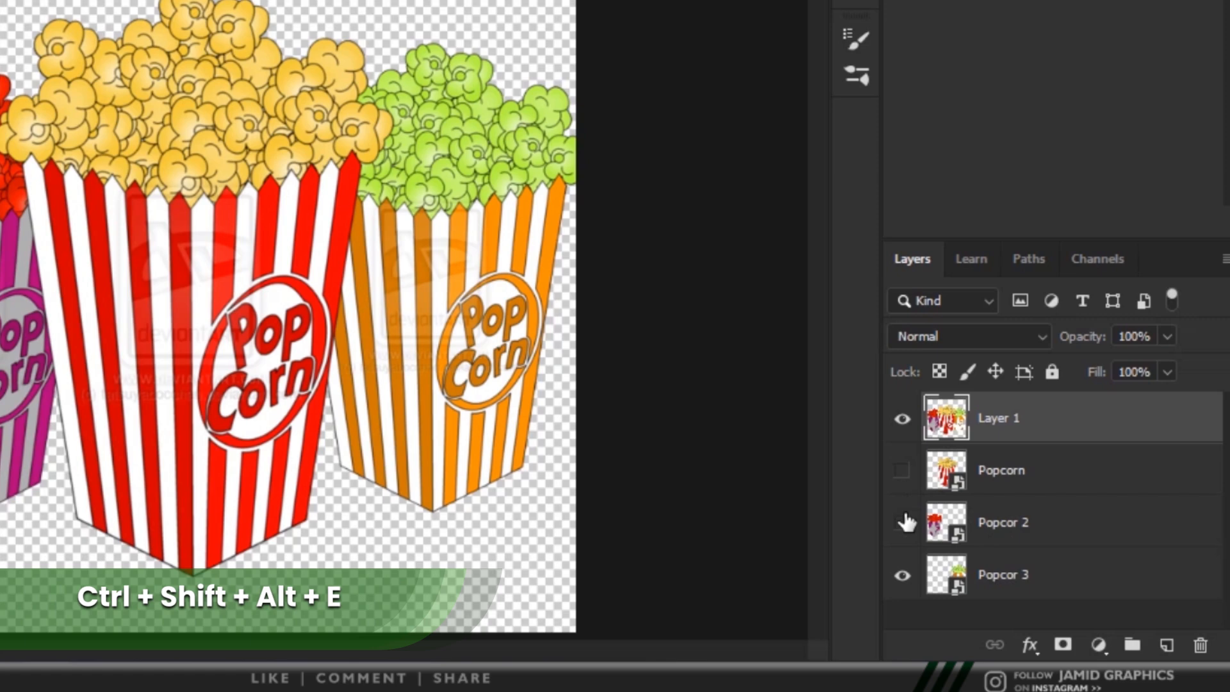
# Hide the three original popcorn layers and toggle the visibility of the merged Layer 1.
pyautogui.click(902, 575)
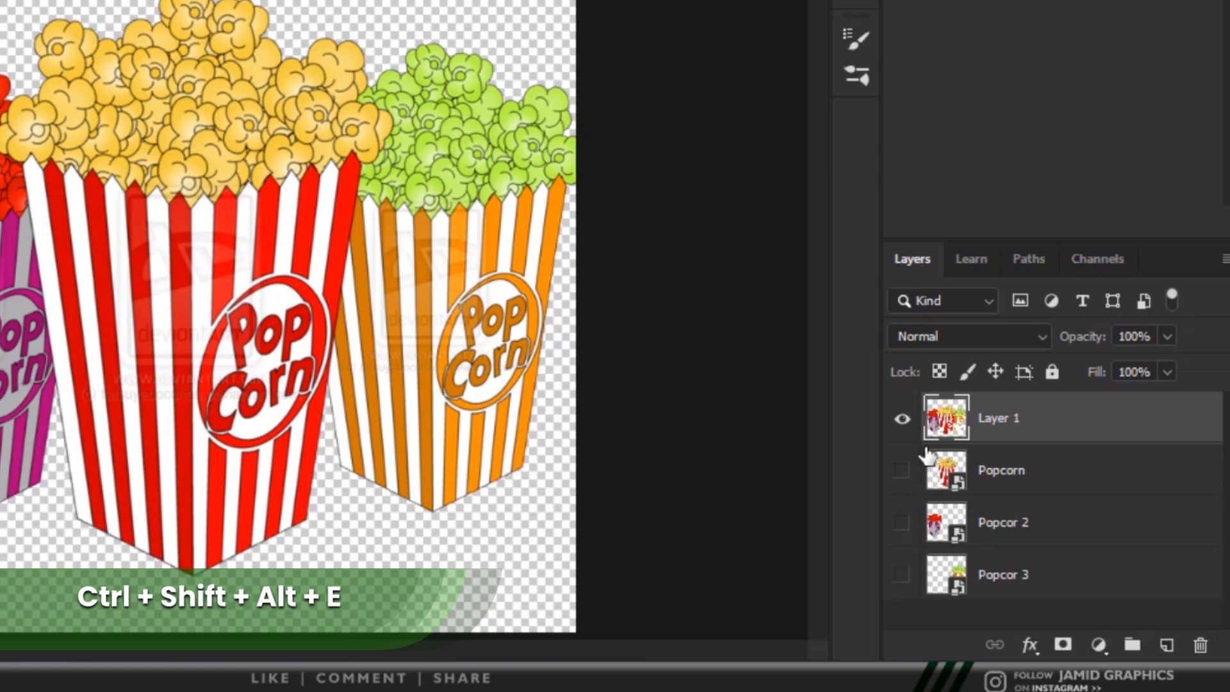
pyautogui.click(901, 418)
pyautogui.click(902, 418)
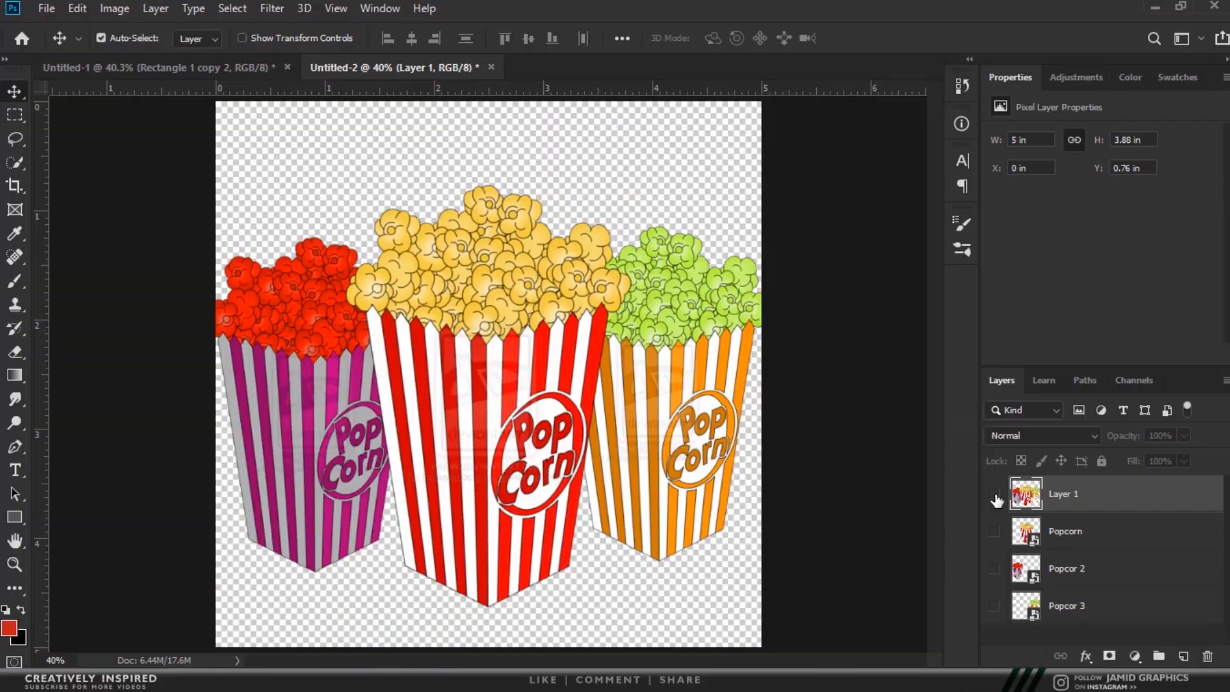